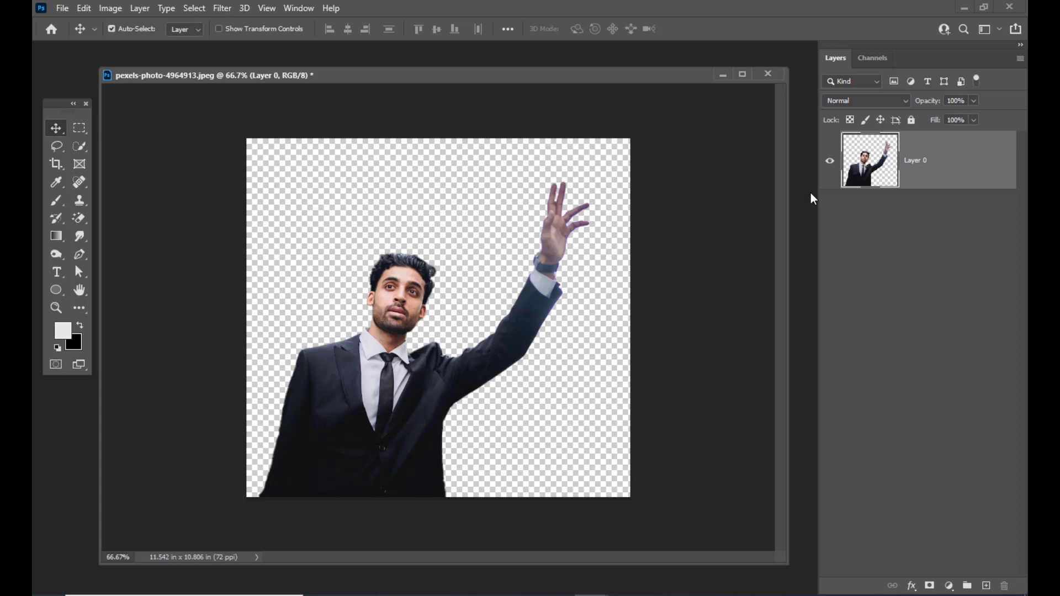
drag(402, 82, 446, 75)
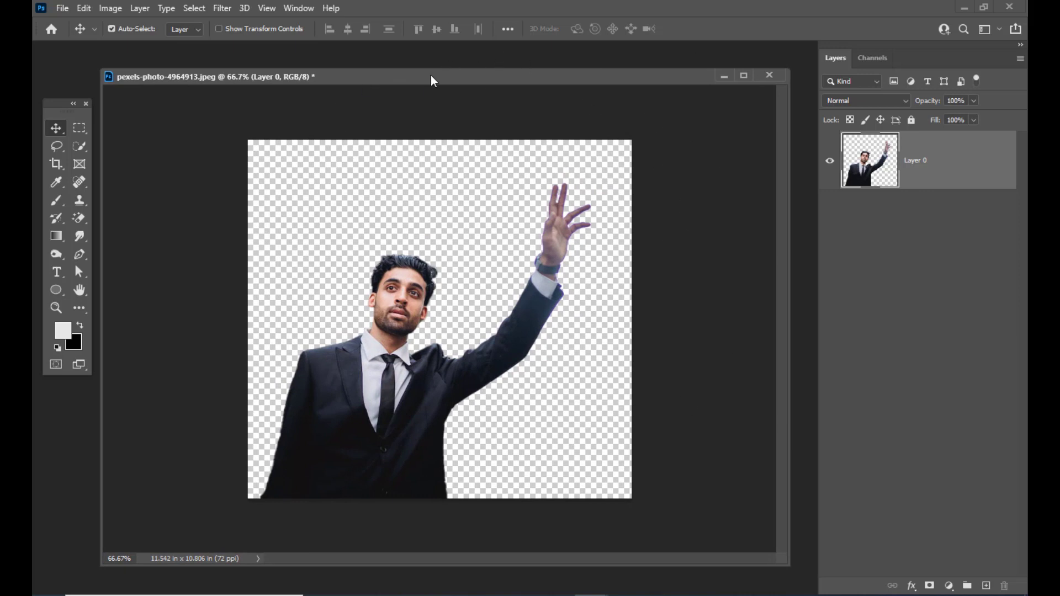
drag(432, 81, 427, 84)
drag(516, 76, 525, 76)
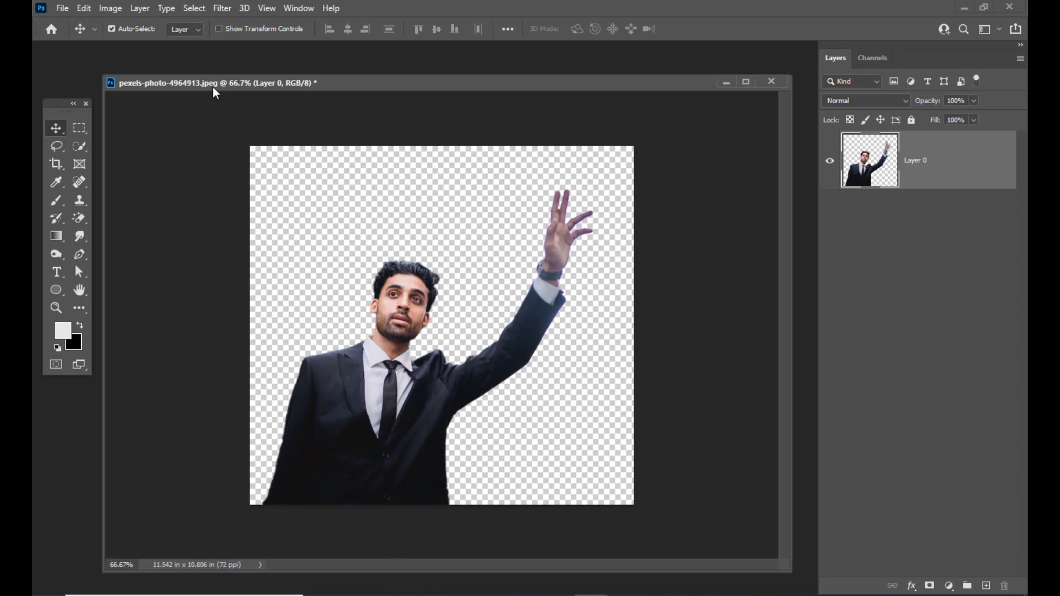
drag(213, 87, 220, 90)
- Start Puppet Warp on Layer 0 and pin the raised arm's wrist, elbow and shoulder plus the jacket's lower edge below that arm
click(82, 9)
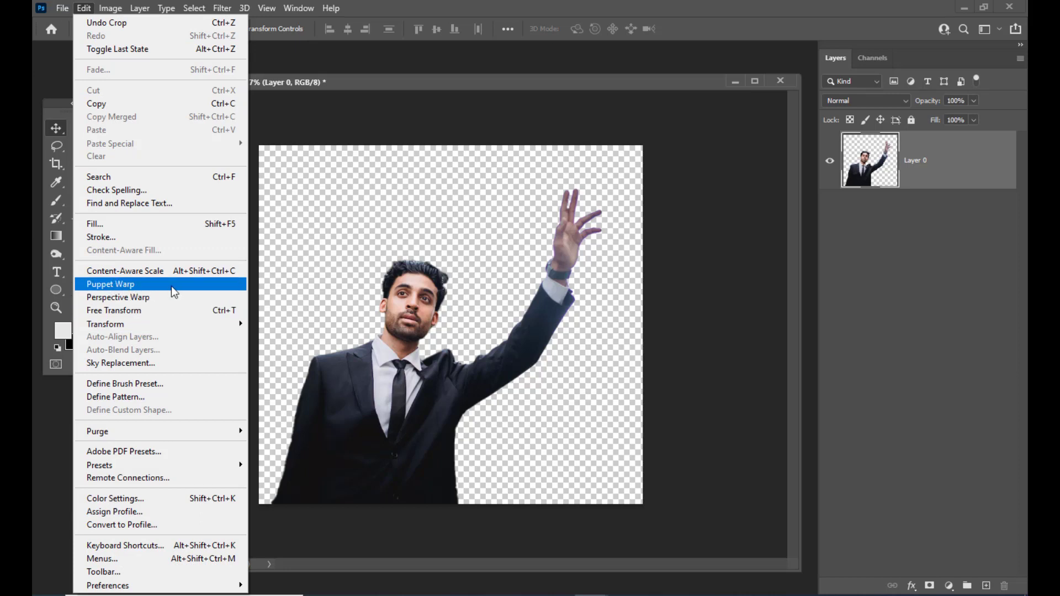
click(155, 285)
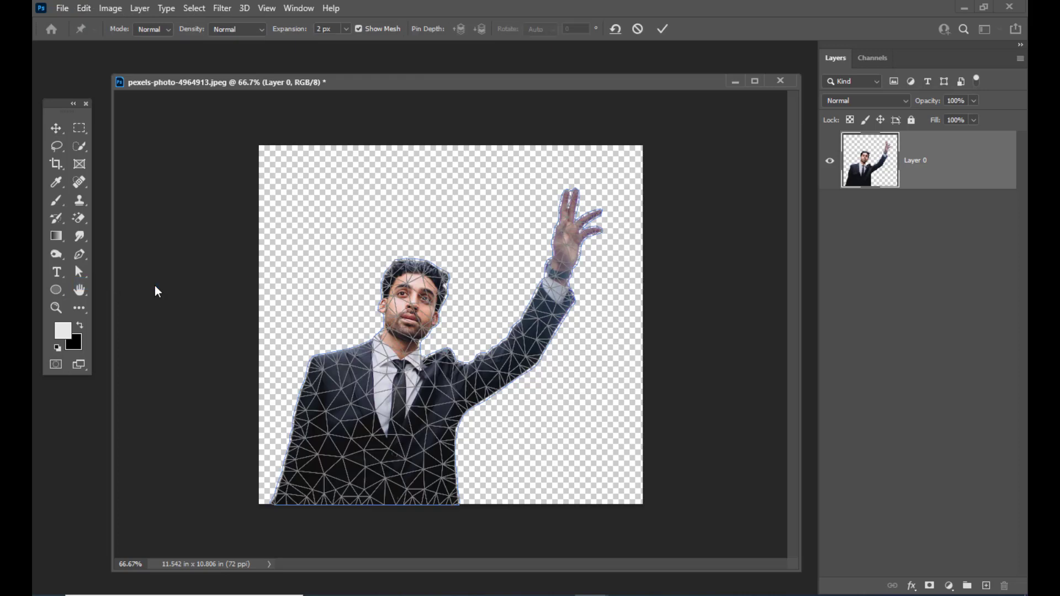
drag(458, 83, 464, 66)
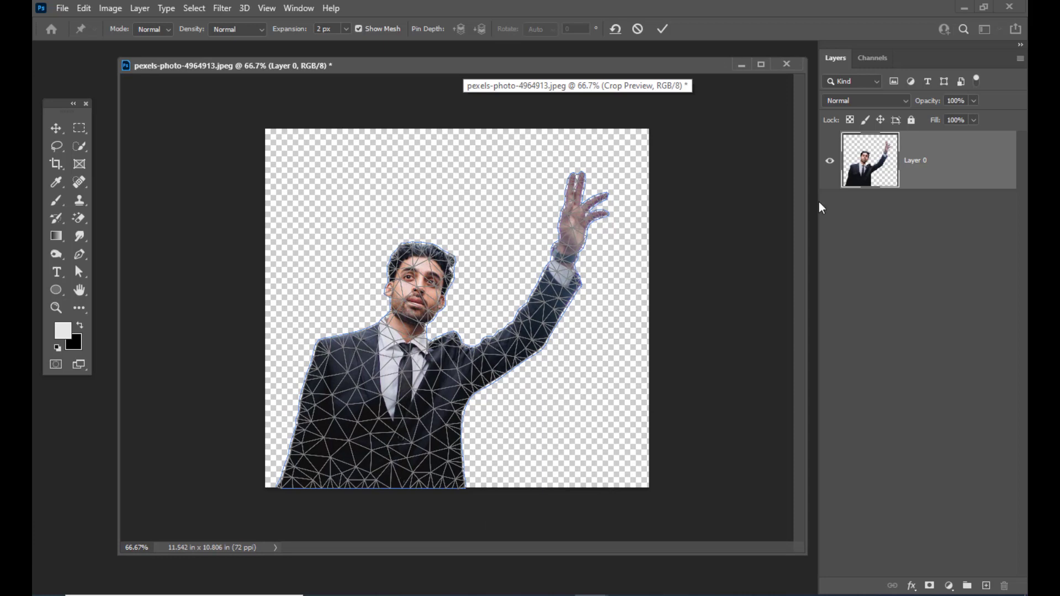
mouse_move(425, 70)
mouse_down()
mouse_move(449, 65)
mouse_move(437, 77)
mouse_up()
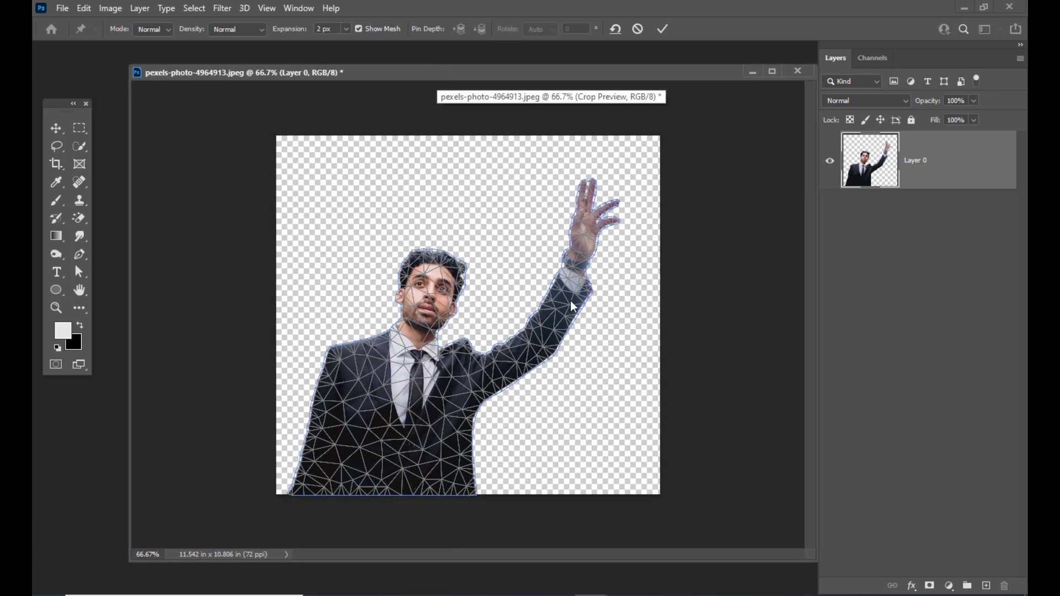
click(572, 271)
click(545, 332)
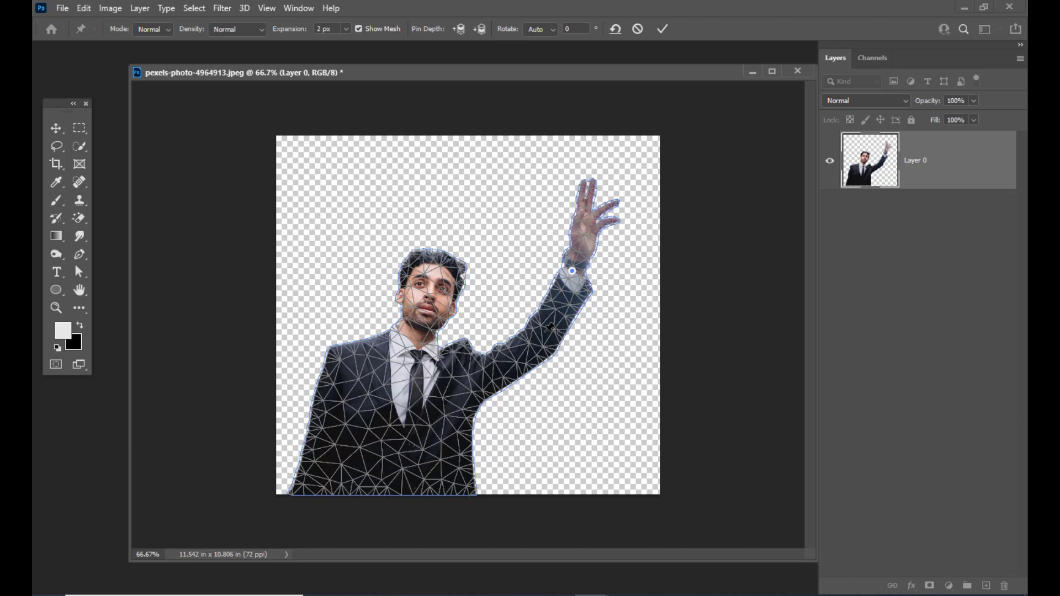
click(478, 374)
click(467, 490)
click(464, 452)
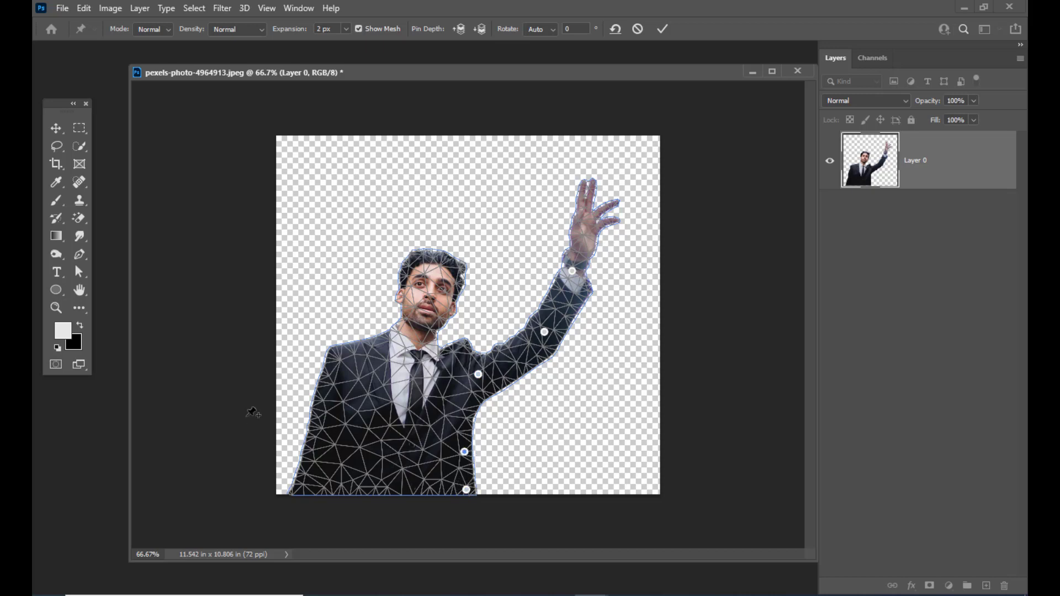
- Pin the opposite shoulder, the collar and that side of the jacket down to the hem, plus the raised arm's armpit
click(337, 362)
click(388, 343)
click(325, 471)
click(310, 492)
click(335, 403)
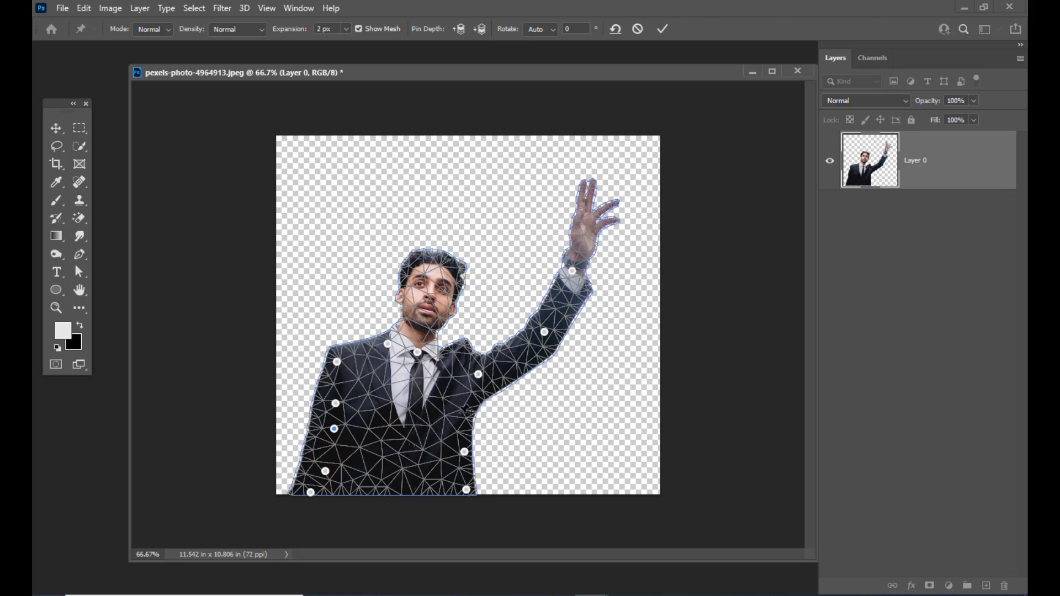
click(466, 405)
- Bend the raised forearm inward to an upright pose by repositioning the wrist and elbow pins, and apply the warp
drag(571, 270, 566, 300)
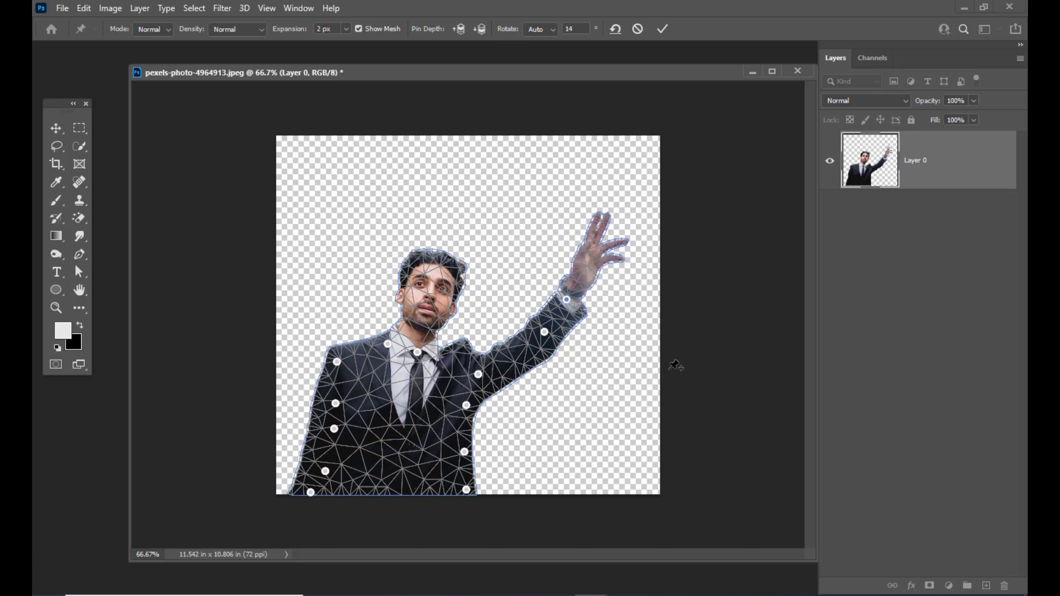
drag(568, 301, 553, 295)
drag(545, 331, 536, 349)
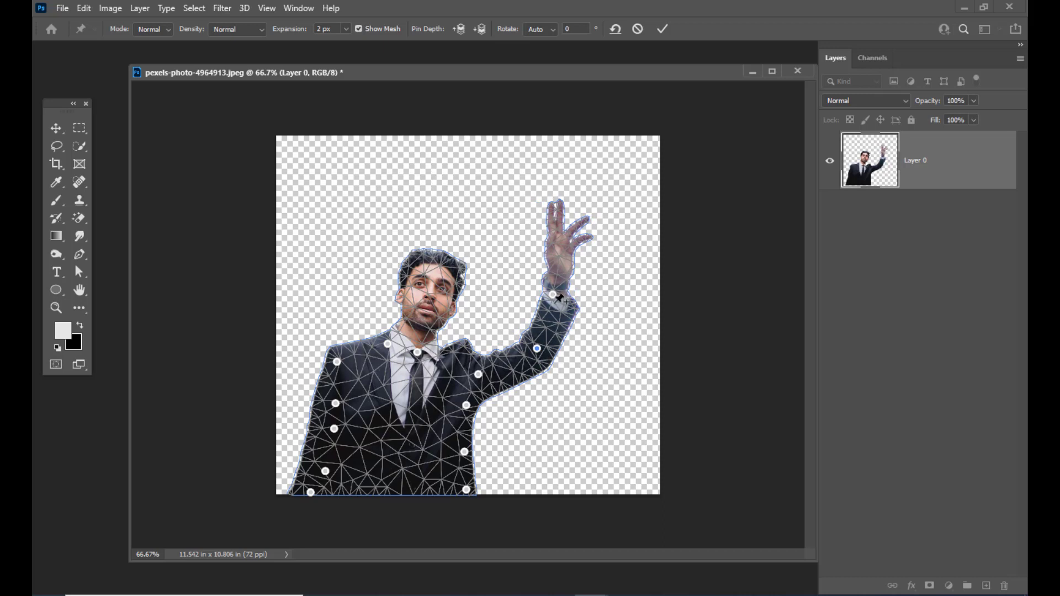
drag(553, 295, 546, 296)
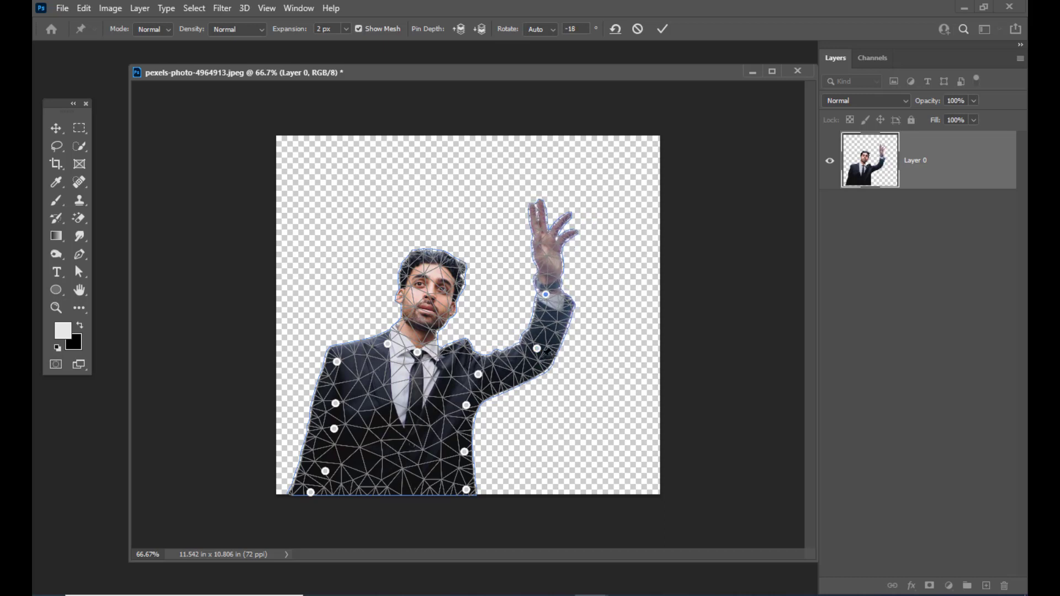
drag(537, 350, 536, 349)
drag(546, 294, 545, 293)
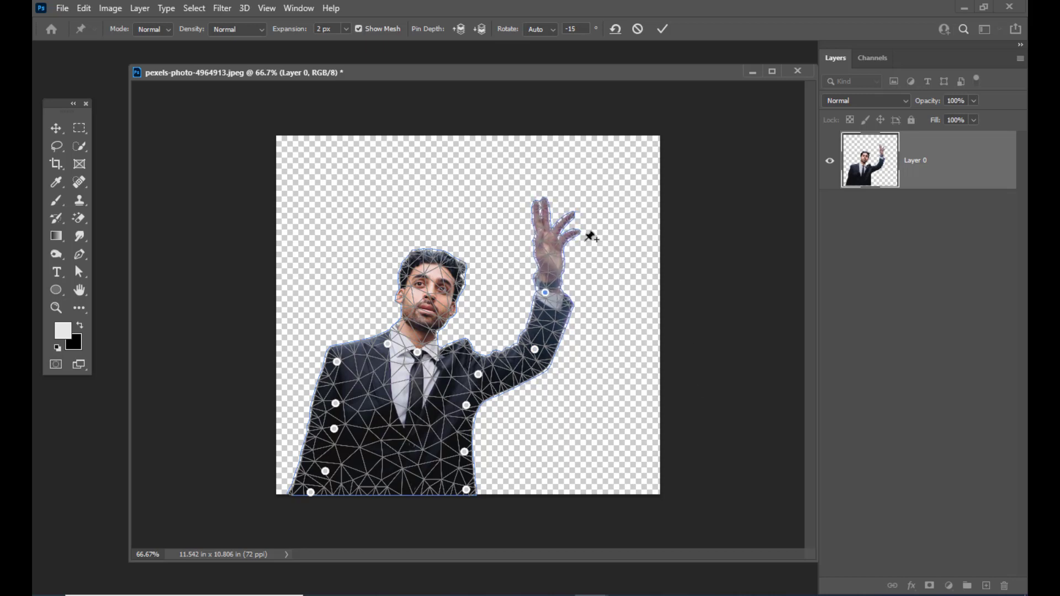
click(663, 30)
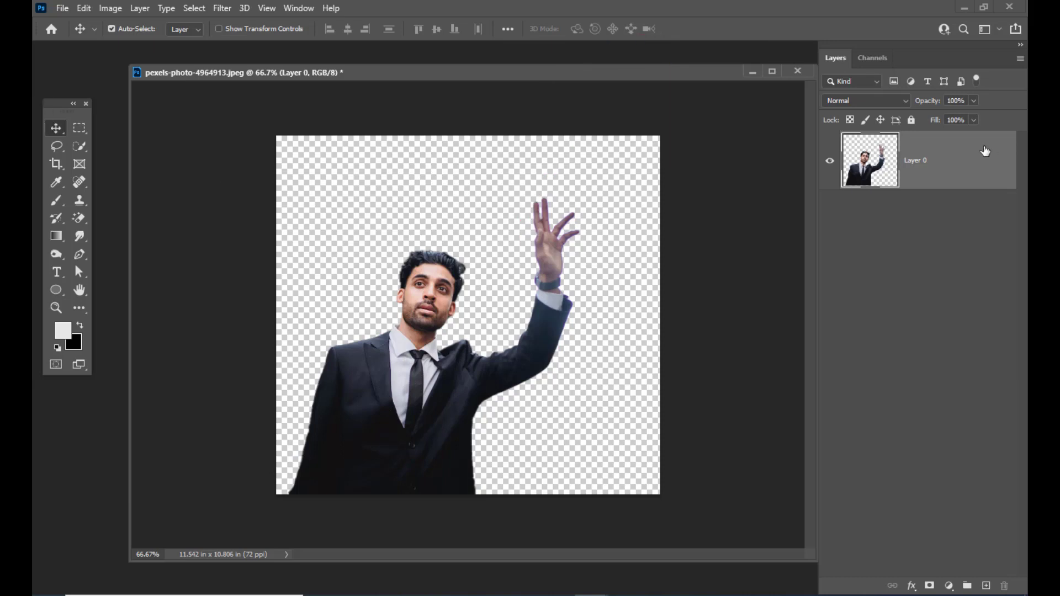
- Duplicate Layer 0 and use Puppet Warp on the copy to pin the shoulders, tie knot and both sides of the torso
key(ctrl+j)
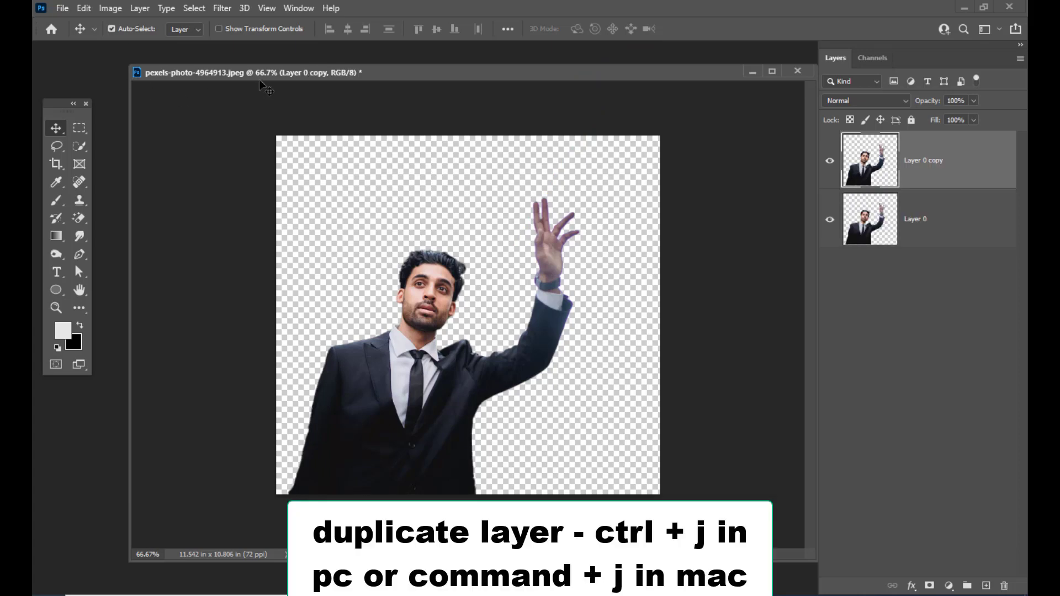
drag(260, 77, 262, 80)
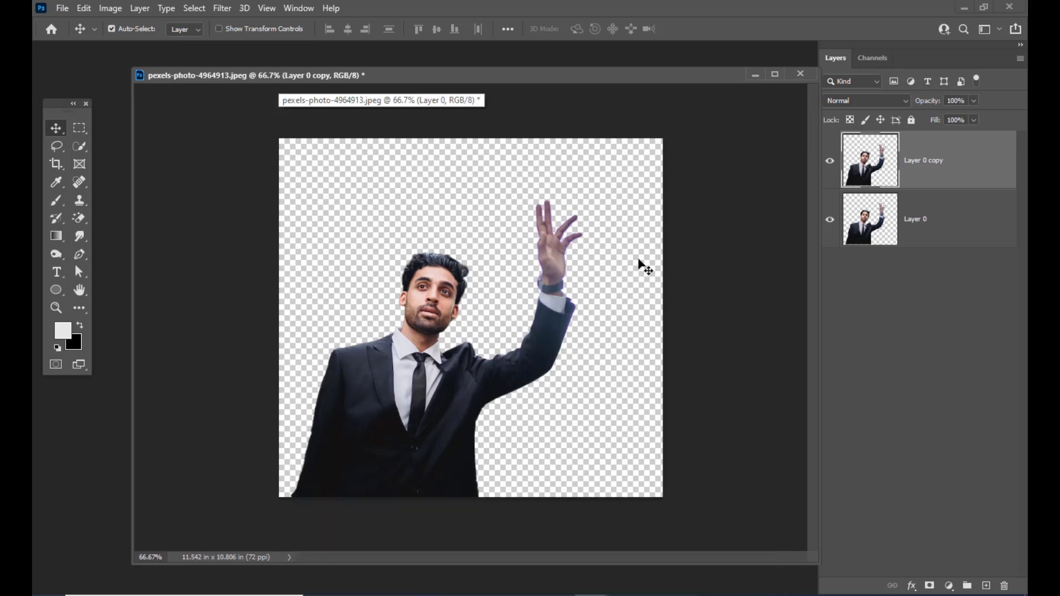
click(84, 9)
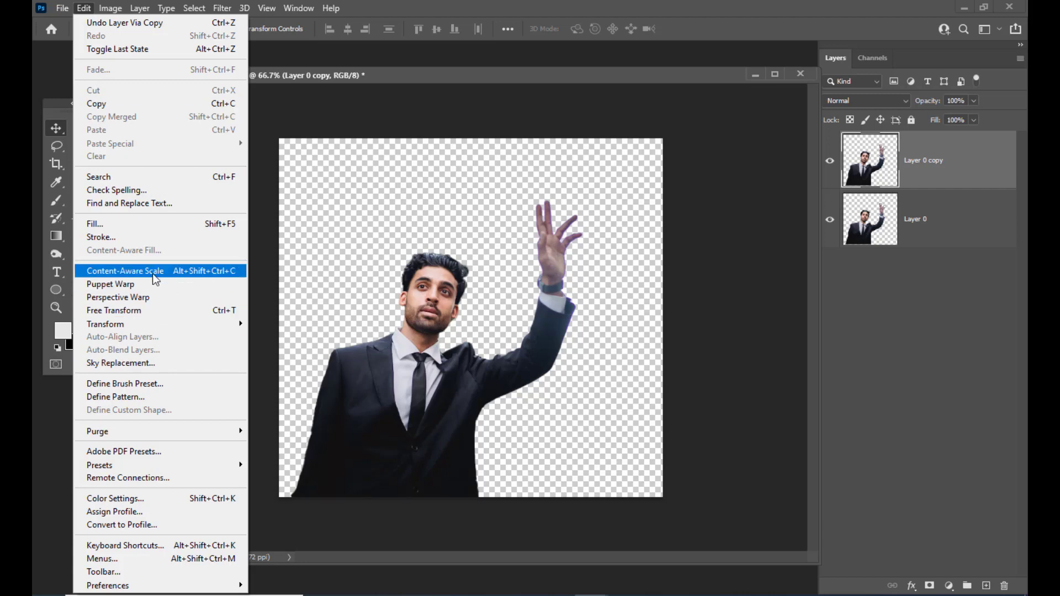
click(137, 285)
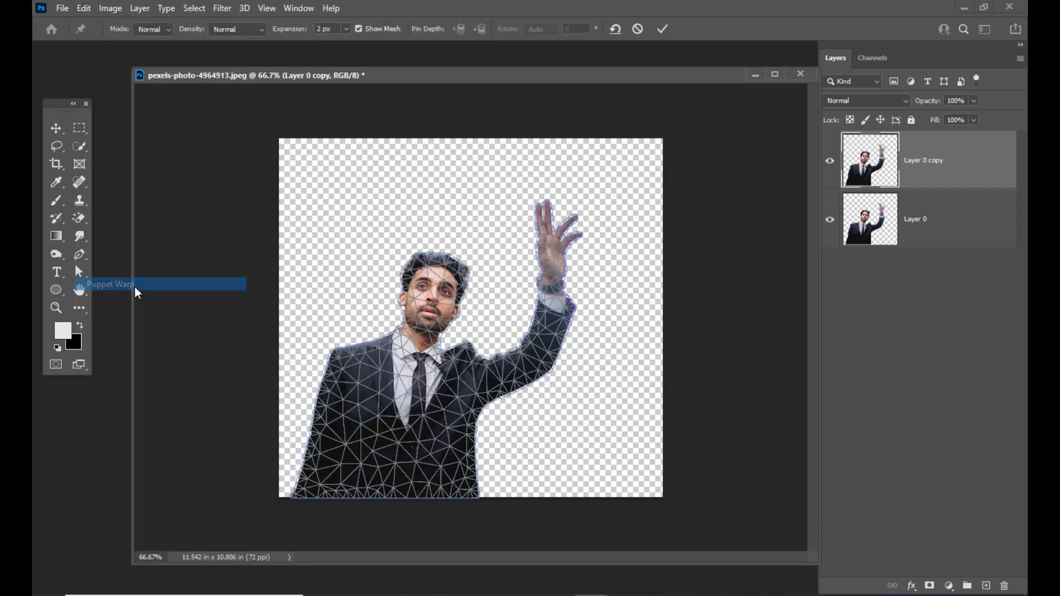
click(356, 363)
click(423, 355)
click(467, 379)
click(467, 453)
click(470, 484)
click(331, 489)
click(346, 422)
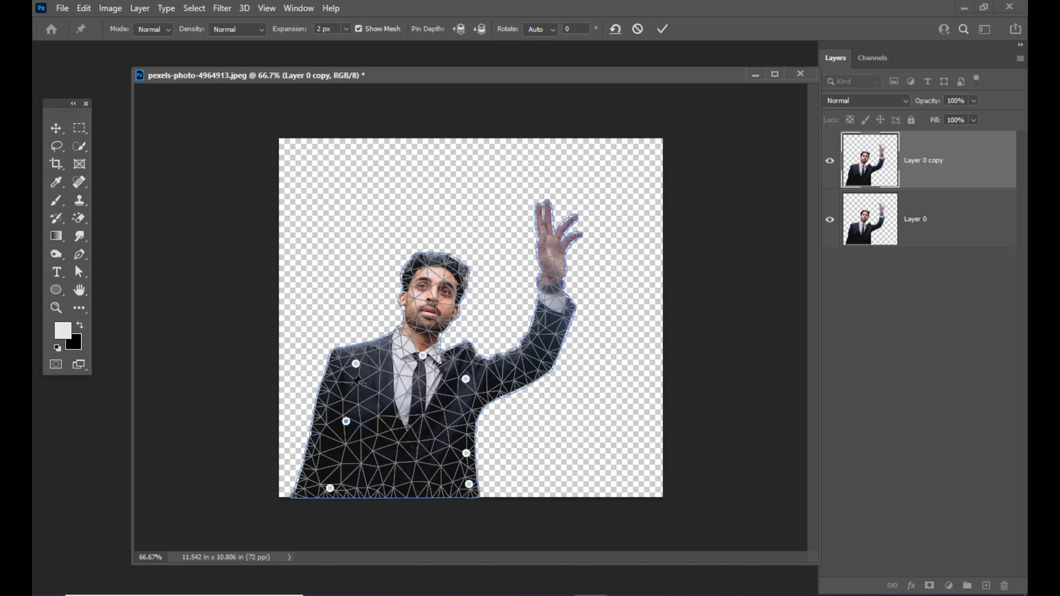
click(382, 346)
- Pin the copy's elbow and wrist, swing the forearm toward the head with the wrist pin, and apply the warp
click(536, 365)
click(551, 297)
drag(552, 296, 530, 294)
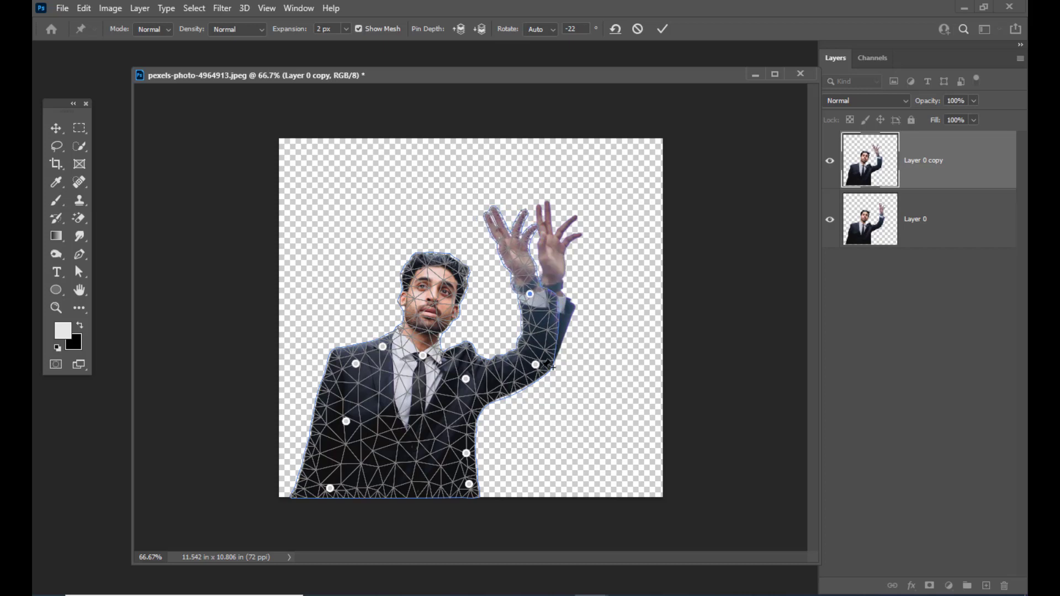
drag(528, 297, 530, 299)
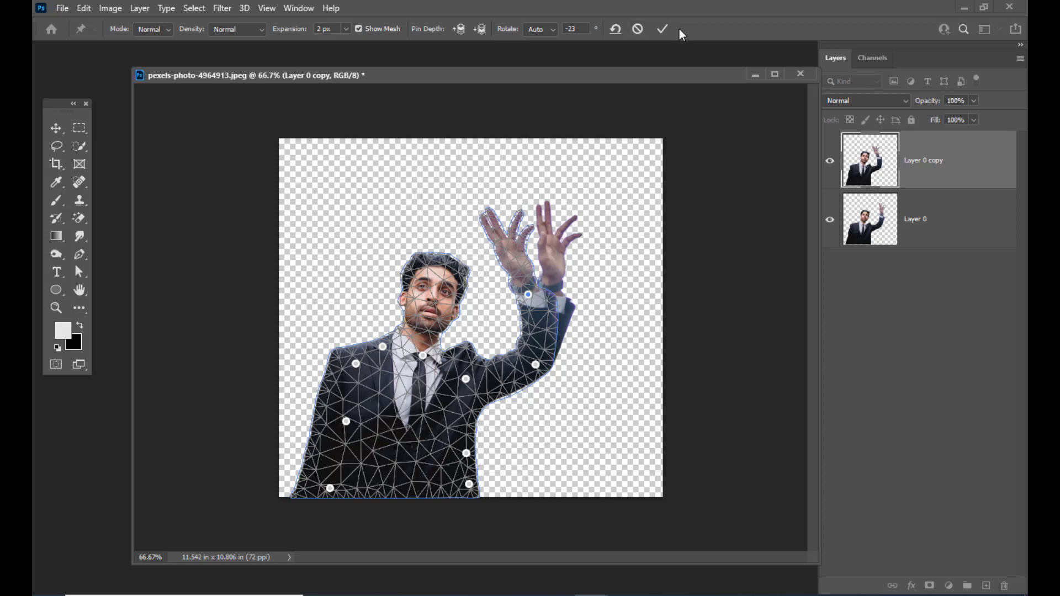
click(663, 30)
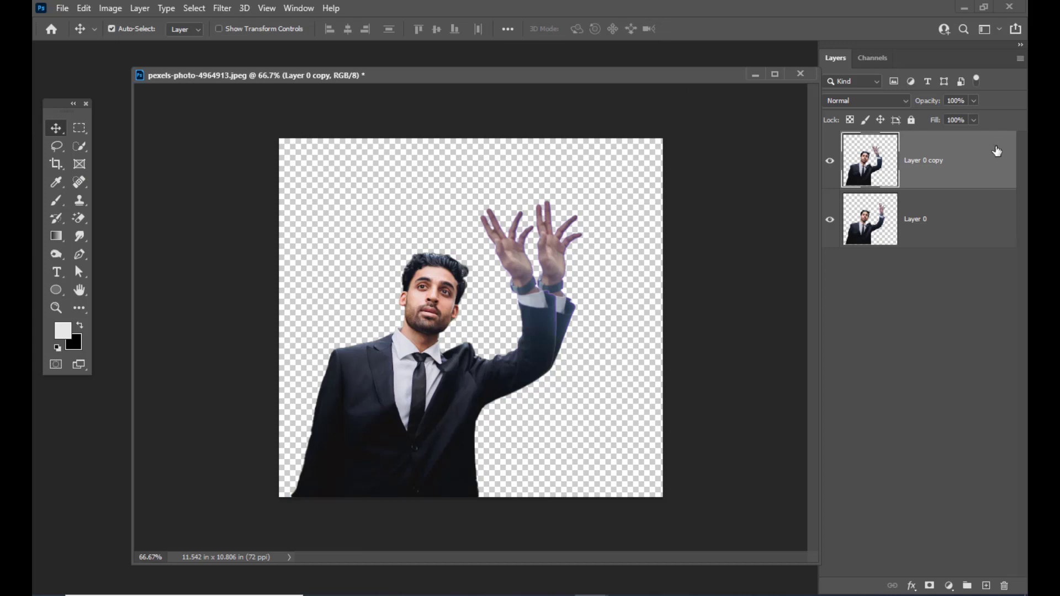
- Duplicate Layer 0 copy and use Puppet Warp on the new layer to pin the chest, tie and both sides of the torso
key(ctrl+j)
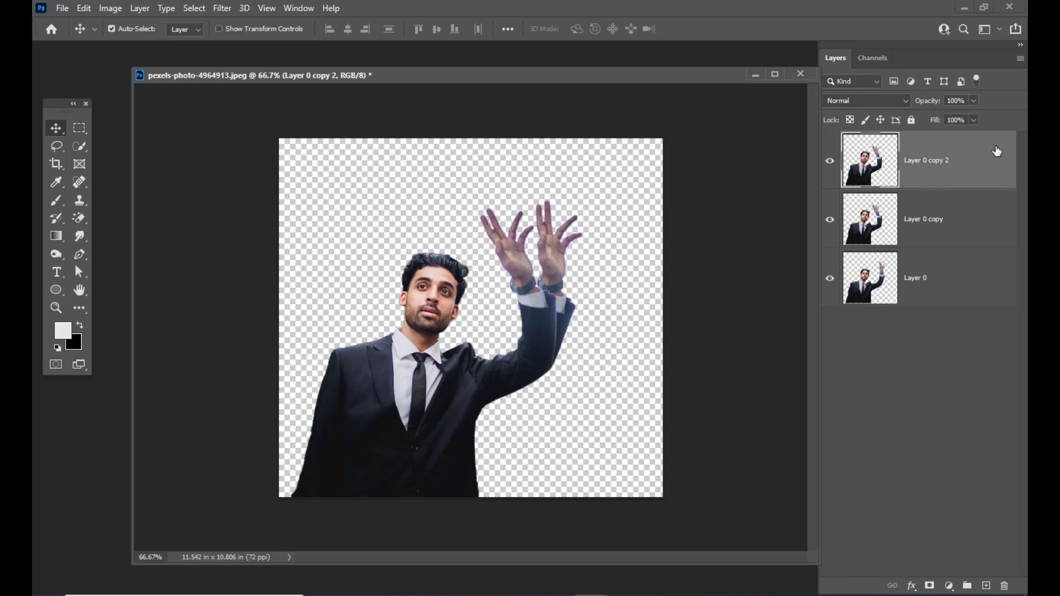
click(83, 8)
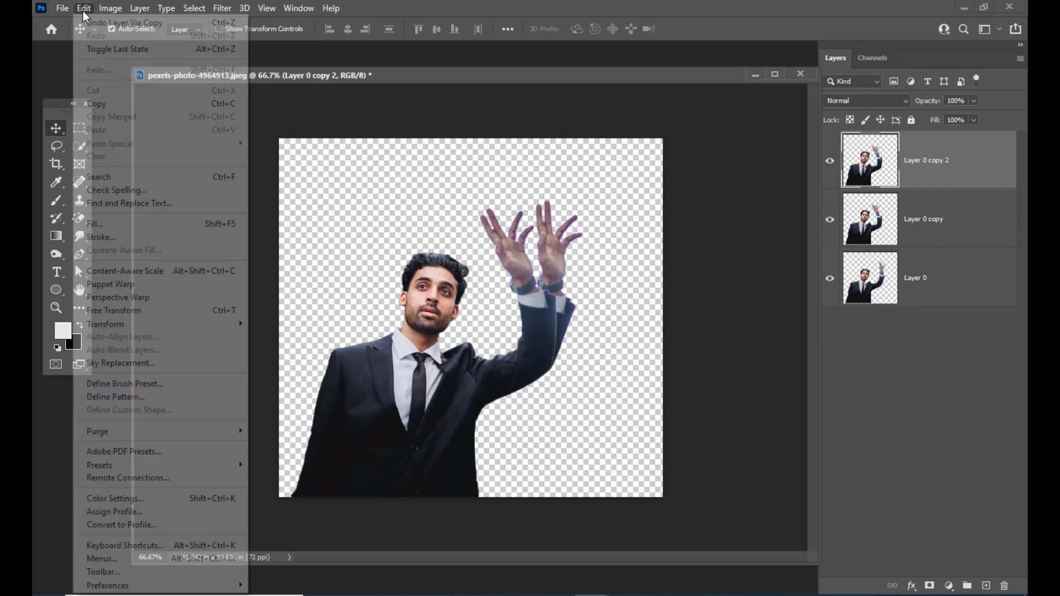
click(137, 286)
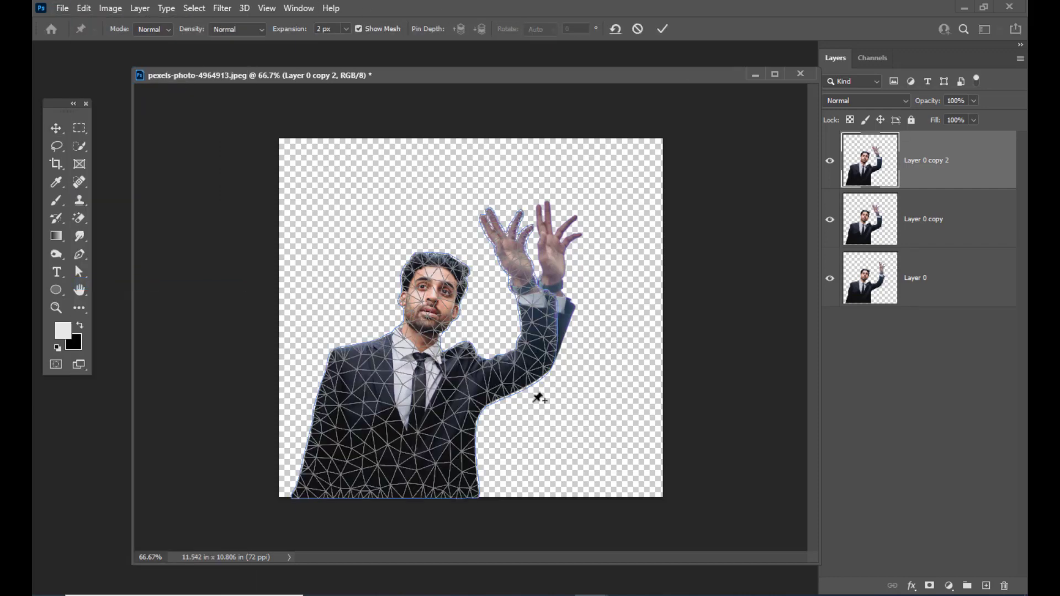
click(363, 367)
click(425, 367)
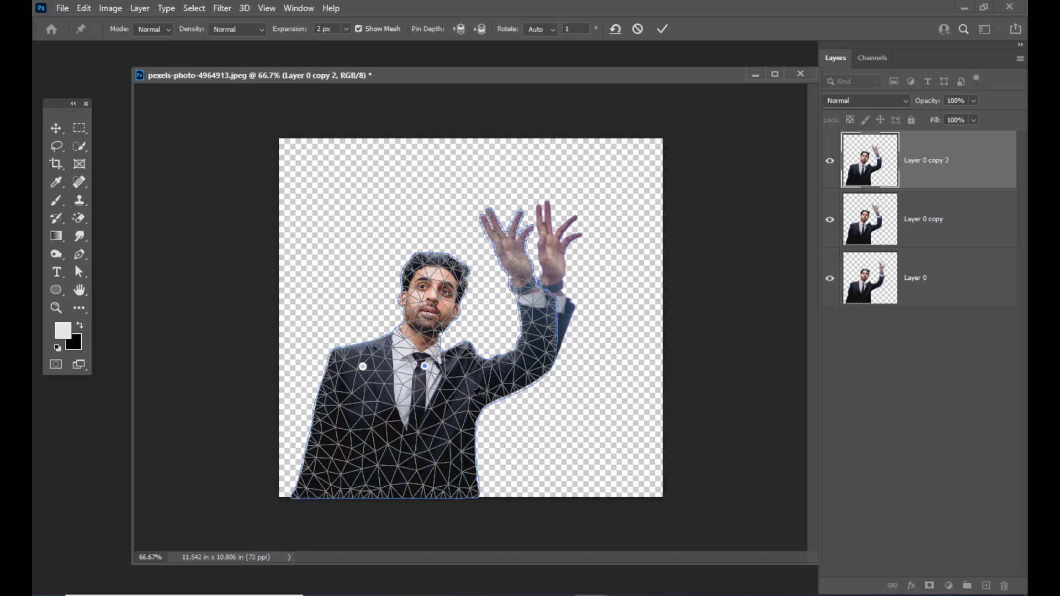
click(466, 391)
click(462, 481)
click(339, 488)
click(345, 429)
- Pin the upper arm, elbow and wrist on Layer 0 copy 2 and swing its forearm closer to the head
click(484, 382)
click(538, 364)
click(531, 292)
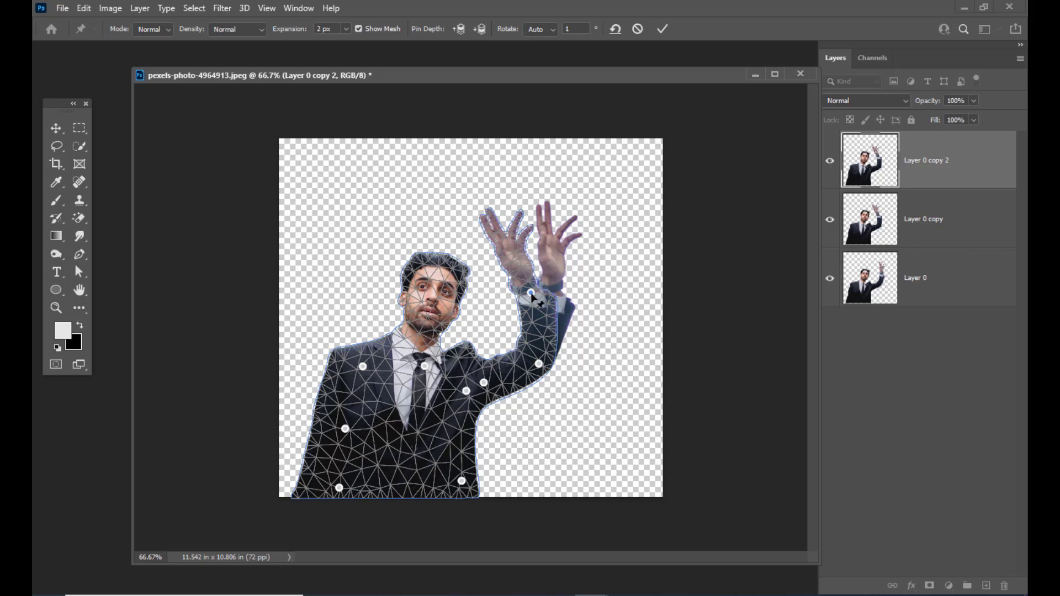
drag(531, 297, 518, 300)
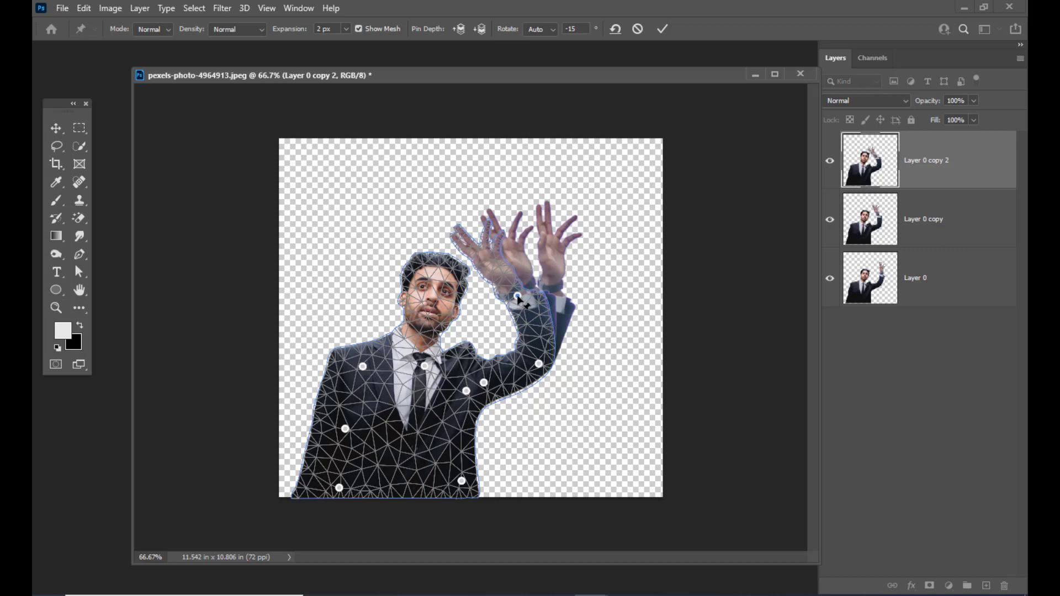
drag(517, 299, 516, 299)
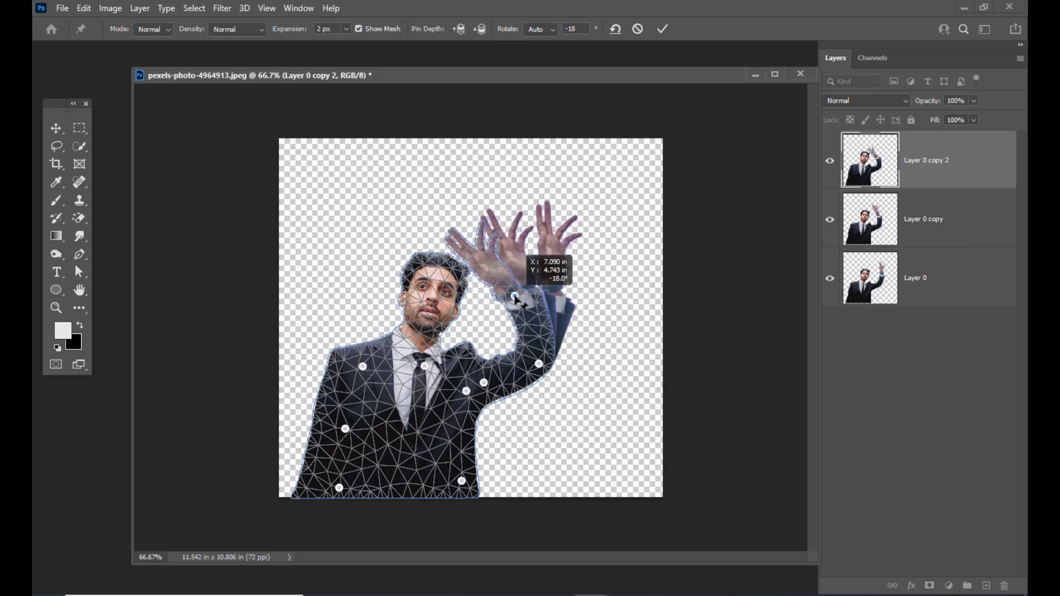
drag(540, 364, 537, 358)
drag(514, 295, 515, 293)
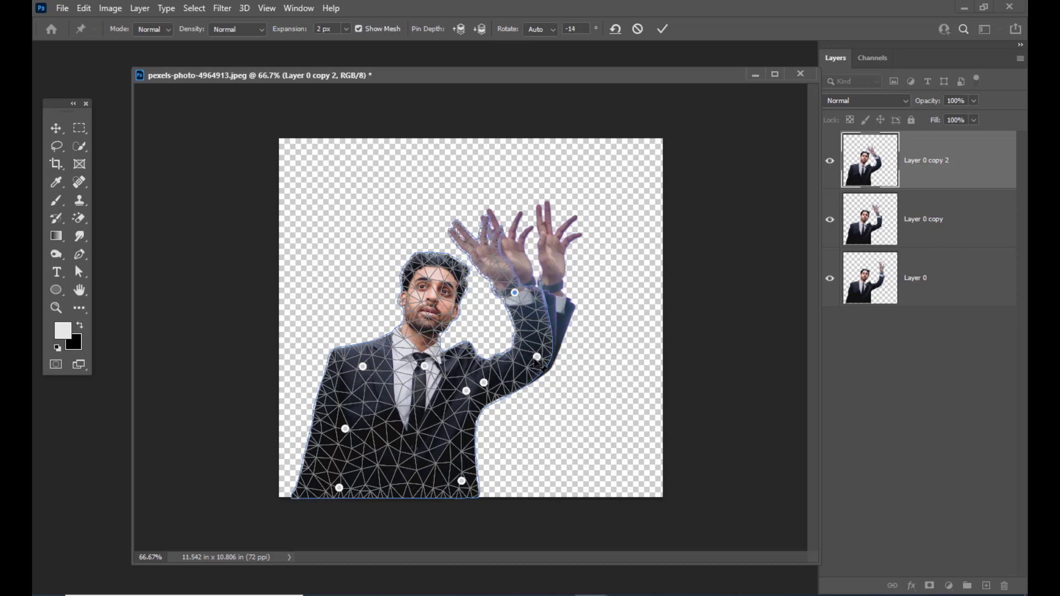
- Refine the forearm bend by adjusting the arm pins, add pins at the inner elbow and torso side, and apply the warp
drag(537, 359, 532, 356)
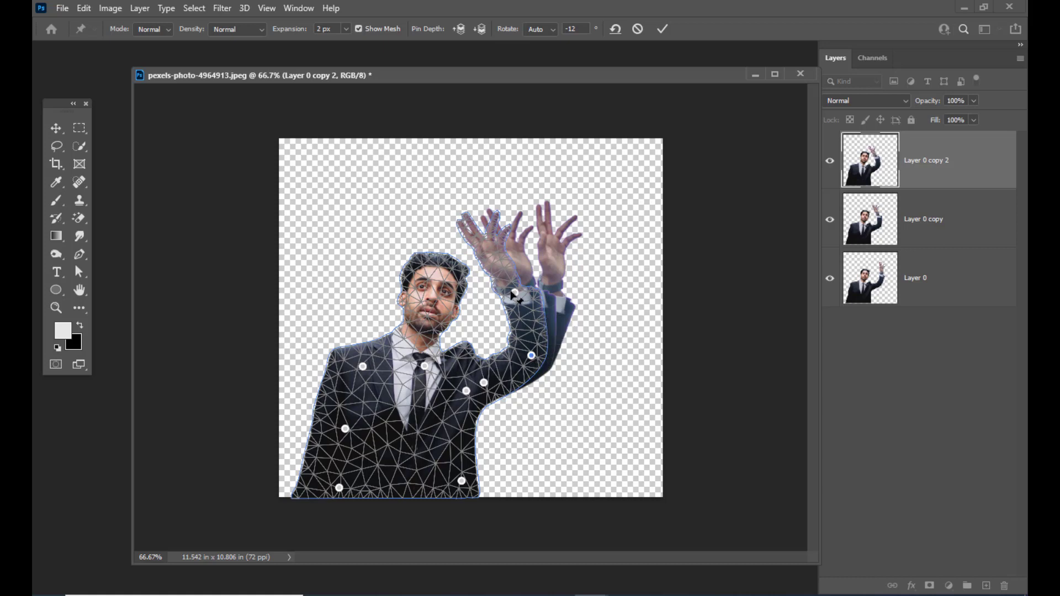
drag(515, 293, 510, 293)
drag(484, 383, 512, 345)
click(469, 435)
drag(513, 294, 511, 290)
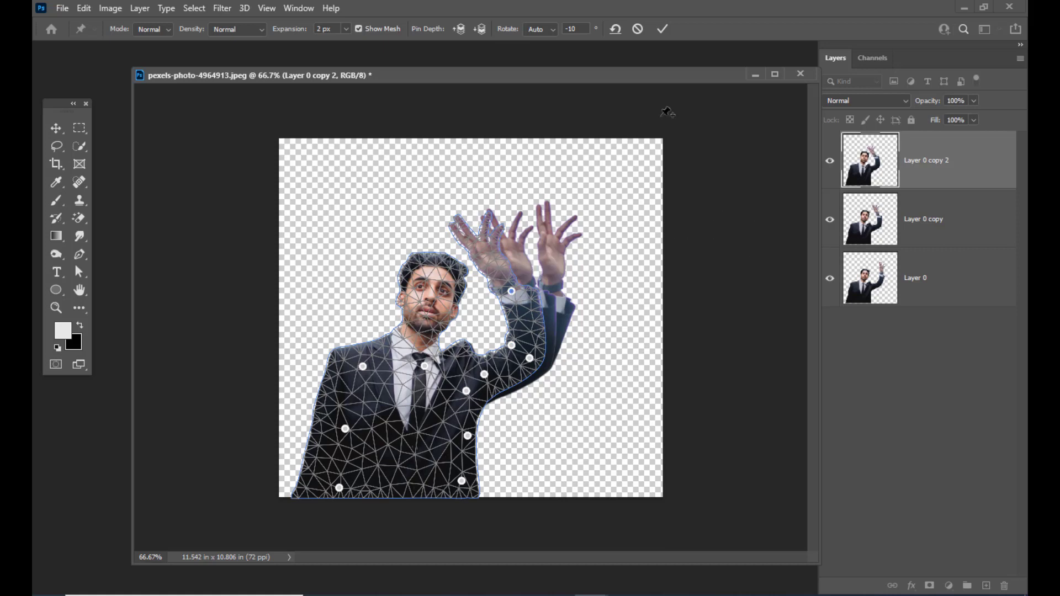
click(661, 28)
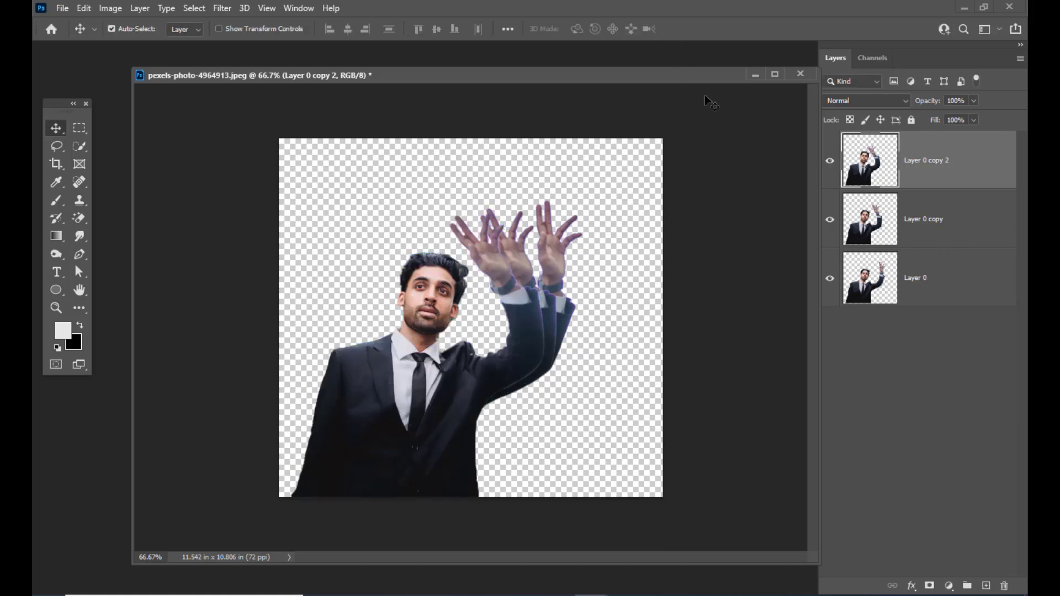
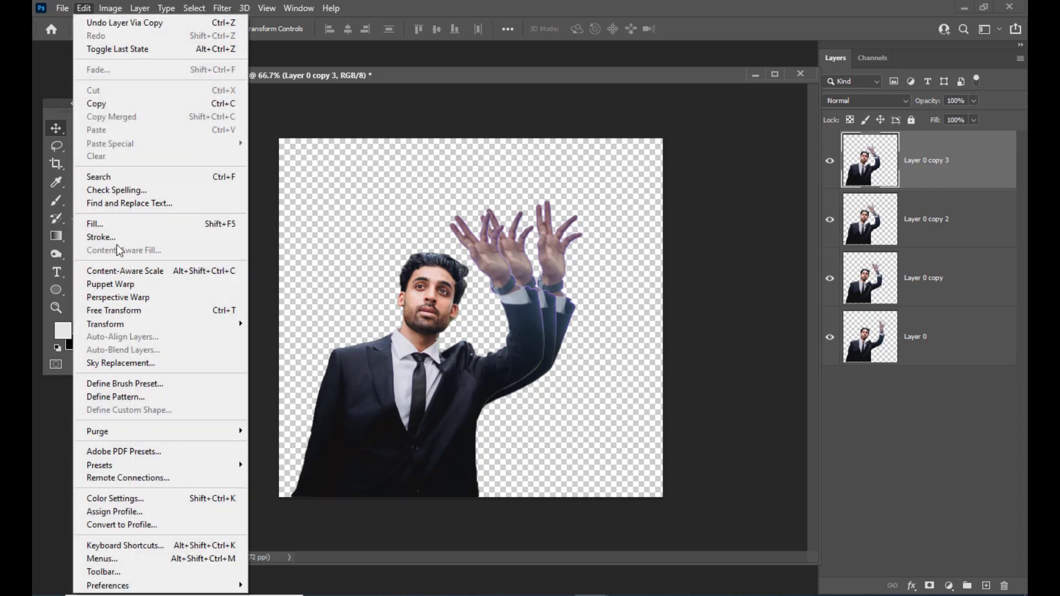
- Start Puppet Warp on Layer 0 copy 3 and pin the chest, tie, shoulder and both sides of the torso
click(116, 285)
click(369, 366)
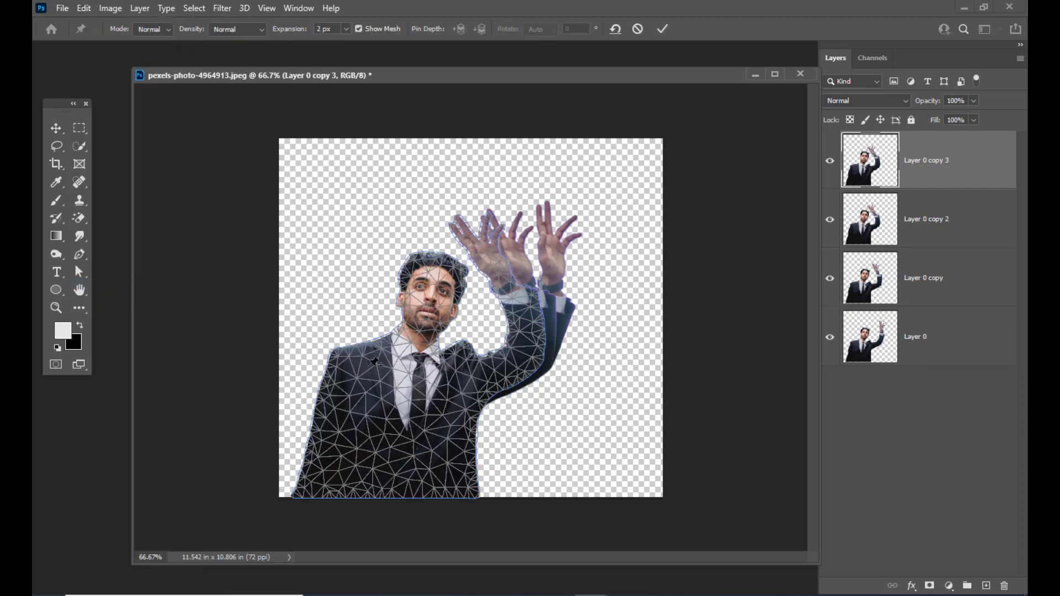
click(424, 364)
click(470, 377)
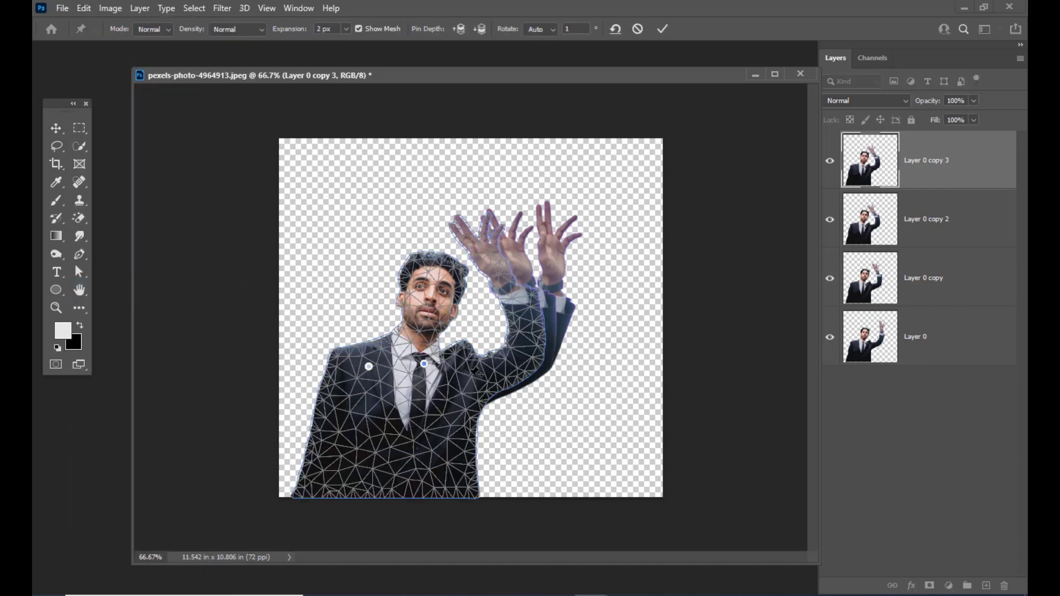
click(470, 451)
click(471, 492)
click(341, 491)
click(344, 405)
click(343, 360)
- Pin the upper arm, elbow and wrist on Layer 0 copy 3, swing the forearm away from the head, and apply the warp
click(489, 376)
click(526, 352)
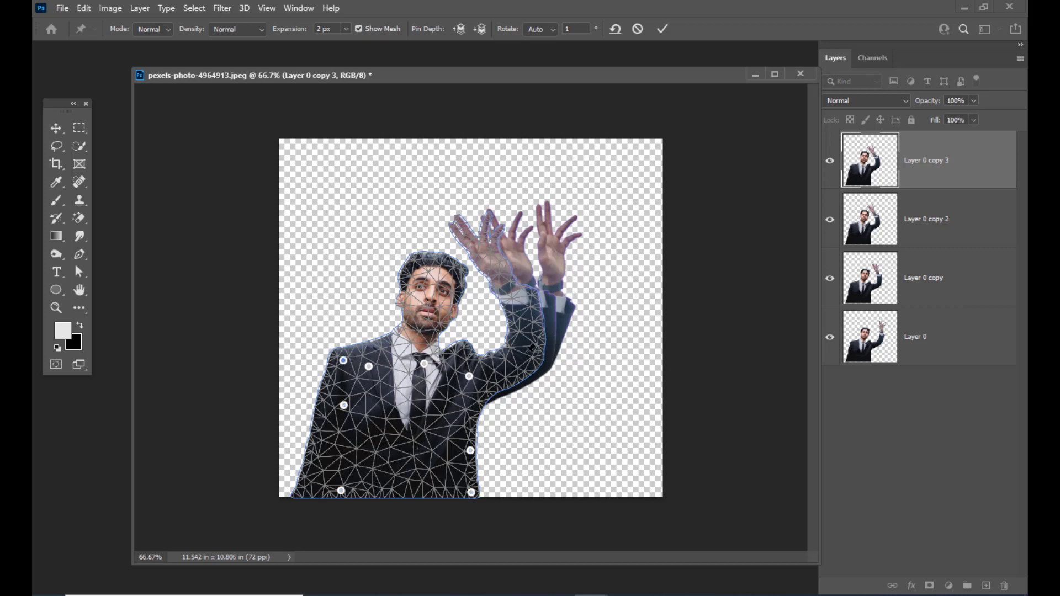
click(528, 298)
mouse_move(529, 301)
mouse_down()
mouse_move(538, 290)
mouse_move(531, 304)
mouse_up()
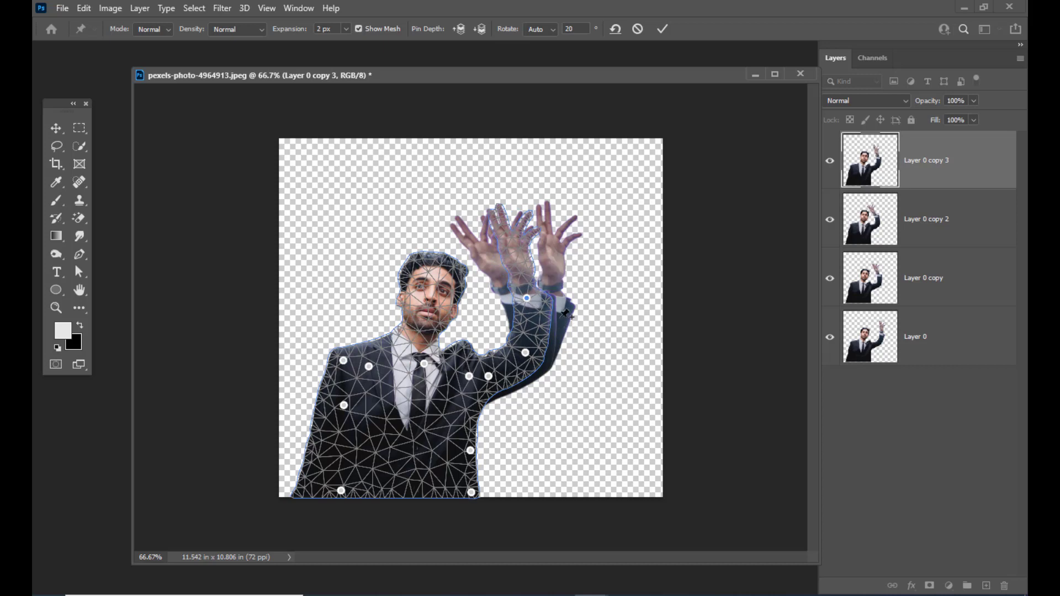
click(661, 33)
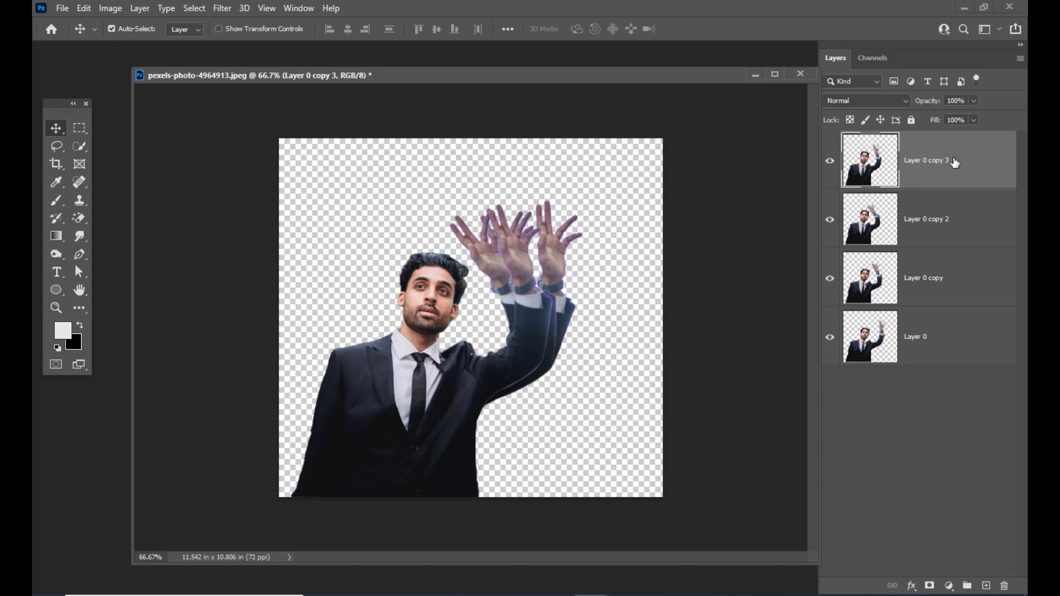
- Duplicate Layer 0 copy 3 and use Puppet Warp on the new layer to pin the chest, lower torso, torso side and raised shoulder
key(ctrl+j)
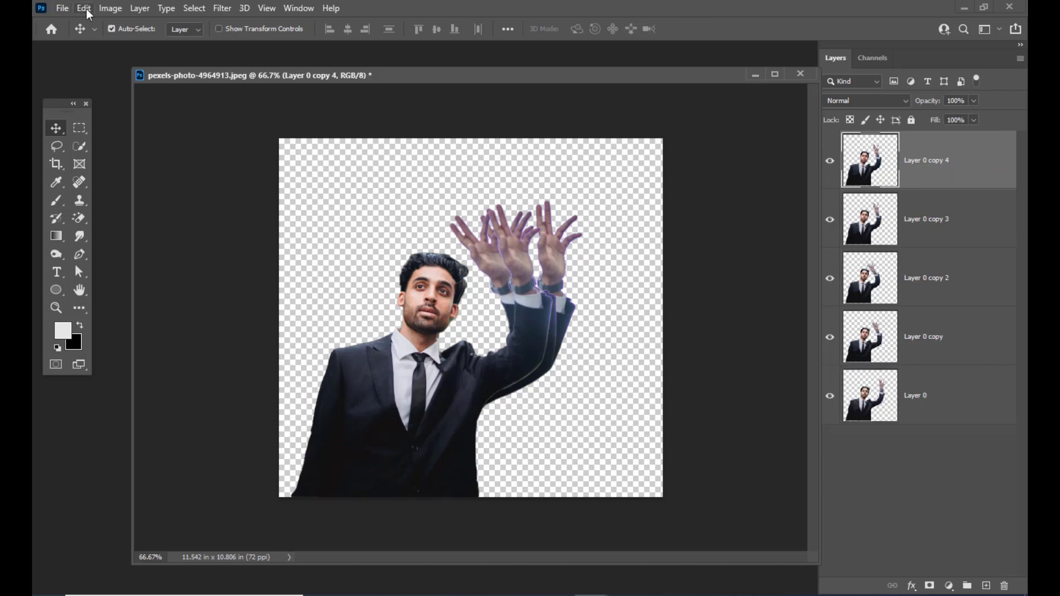
click(86, 9)
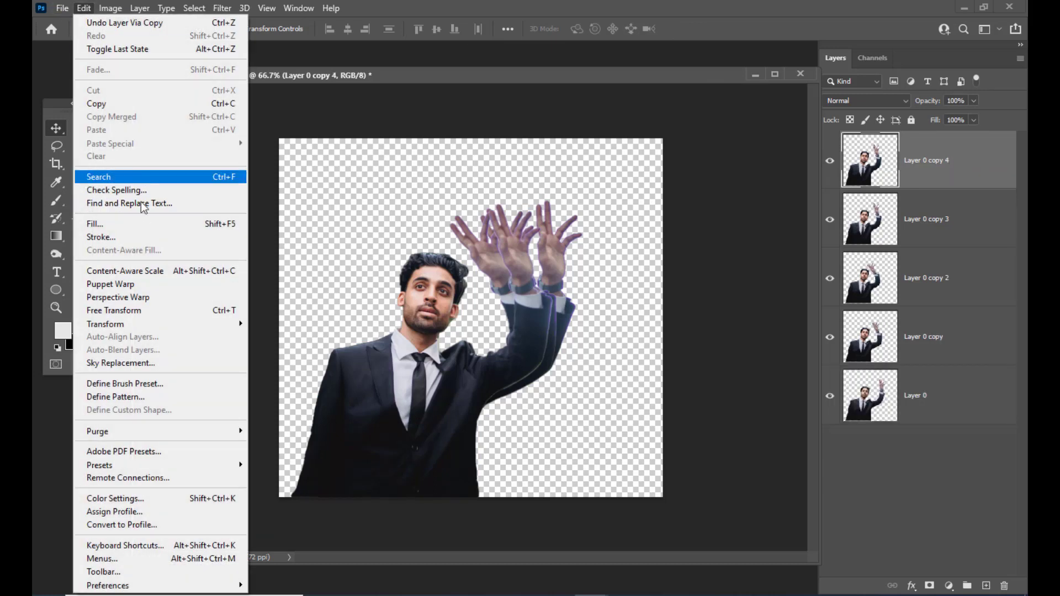
click(145, 284)
click(358, 367)
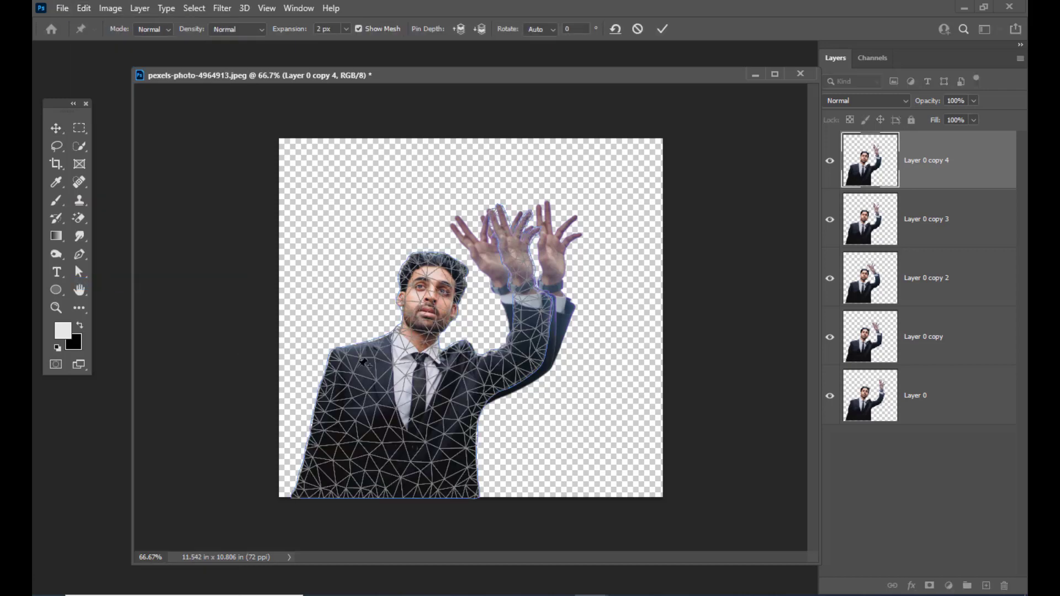
click(348, 487)
click(466, 493)
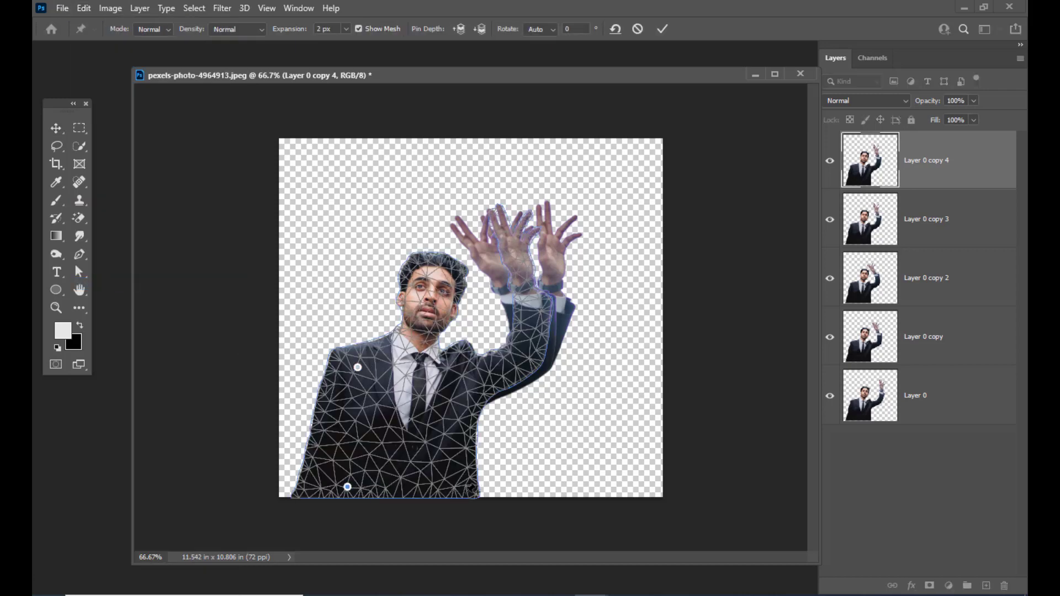
click(469, 421)
click(476, 381)
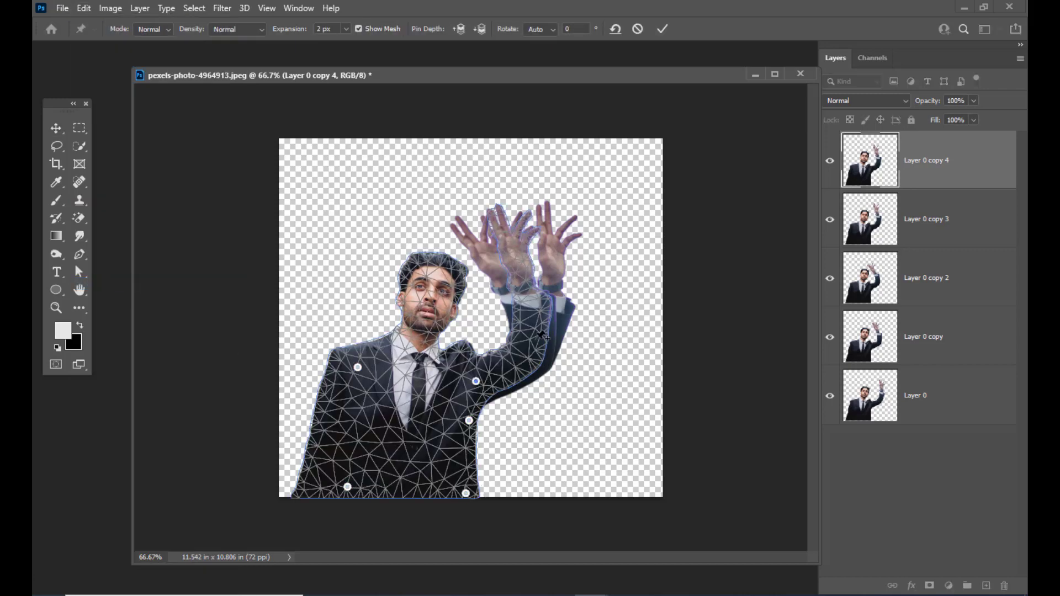
- Pin the elbow and wrist on Layer 0 copy 4, swing the forearm farther outward with the wrist pin, and apply the warp
click(527, 354)
click(528, 291)
drag(529, 291, 546, 294)
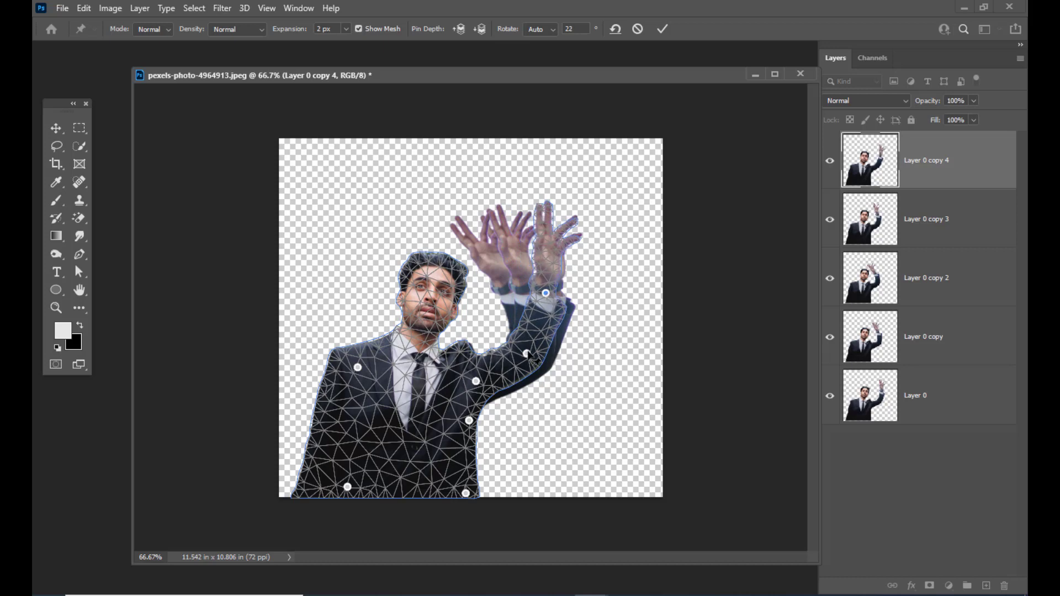
drag(545, 292, 546, 291)
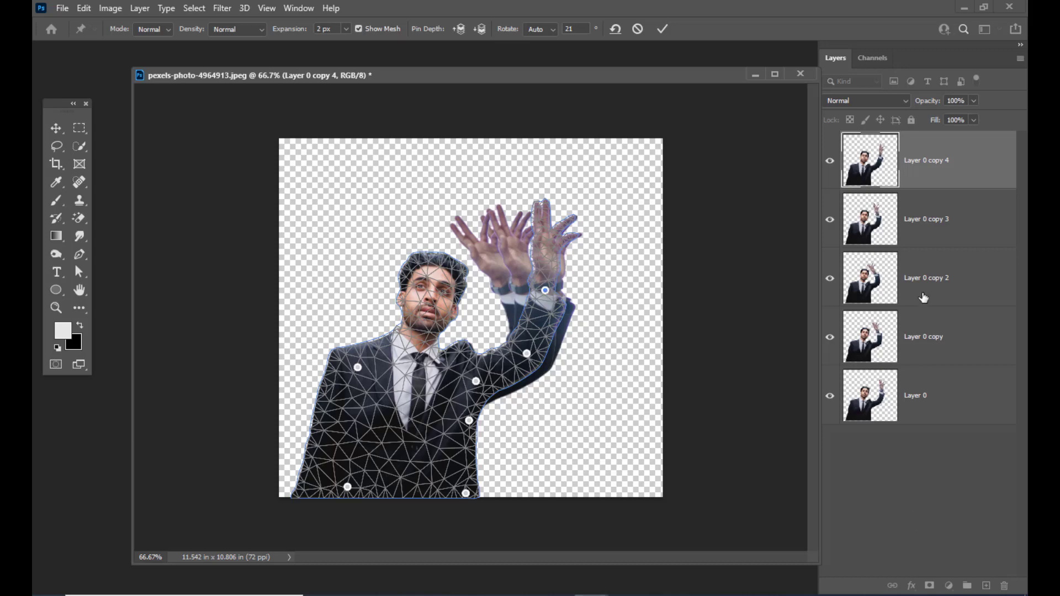
click(663, 29)
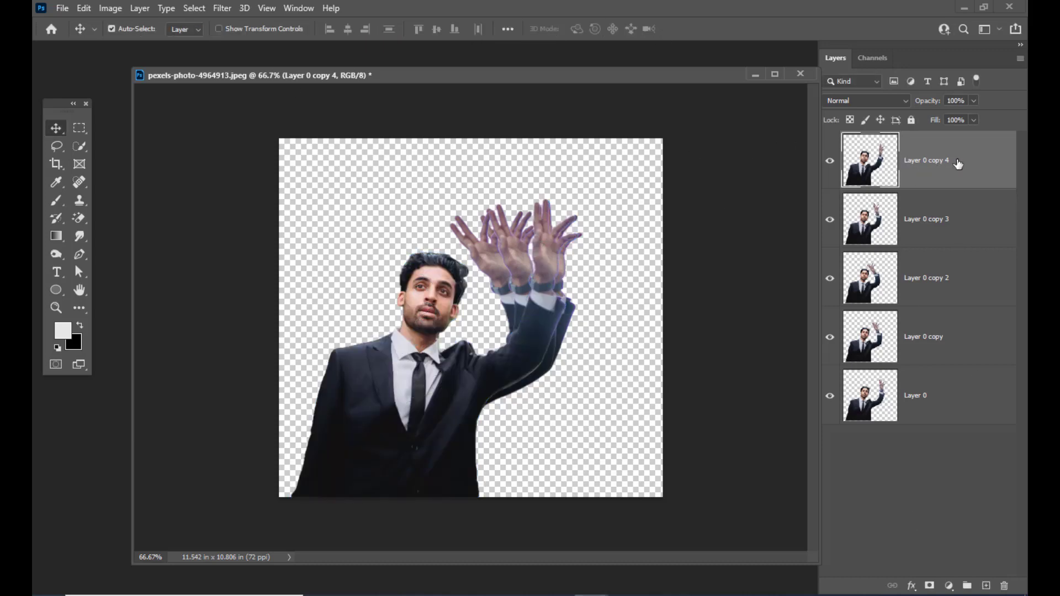
- Duplicate Layer 0 copy 4 and use Puppet Warp on the new layer to pin both shoulders, the torso side and the lower torso
key(ctrl+j)
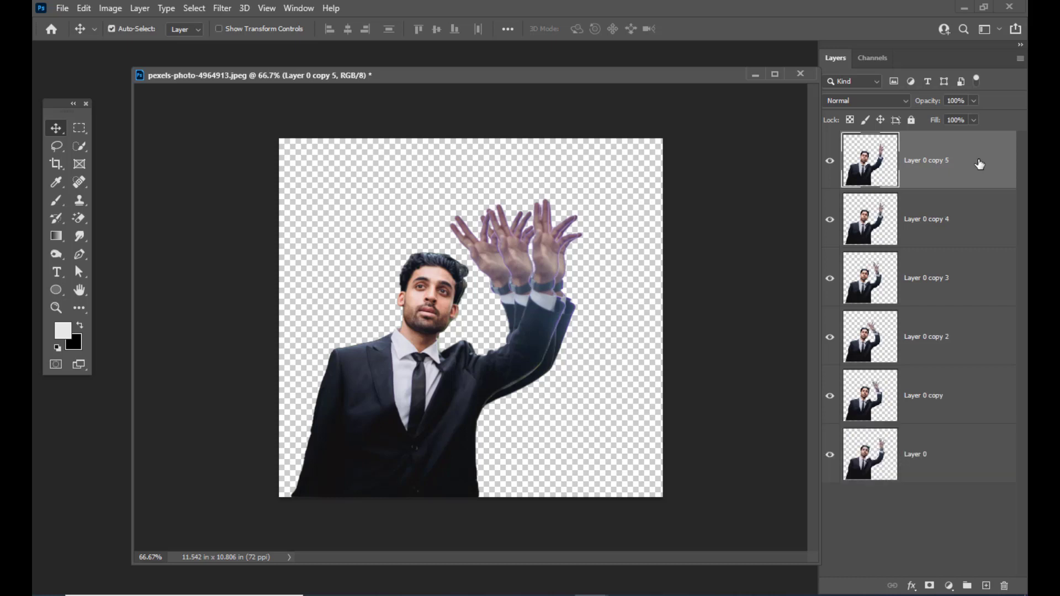
click(84, 8)
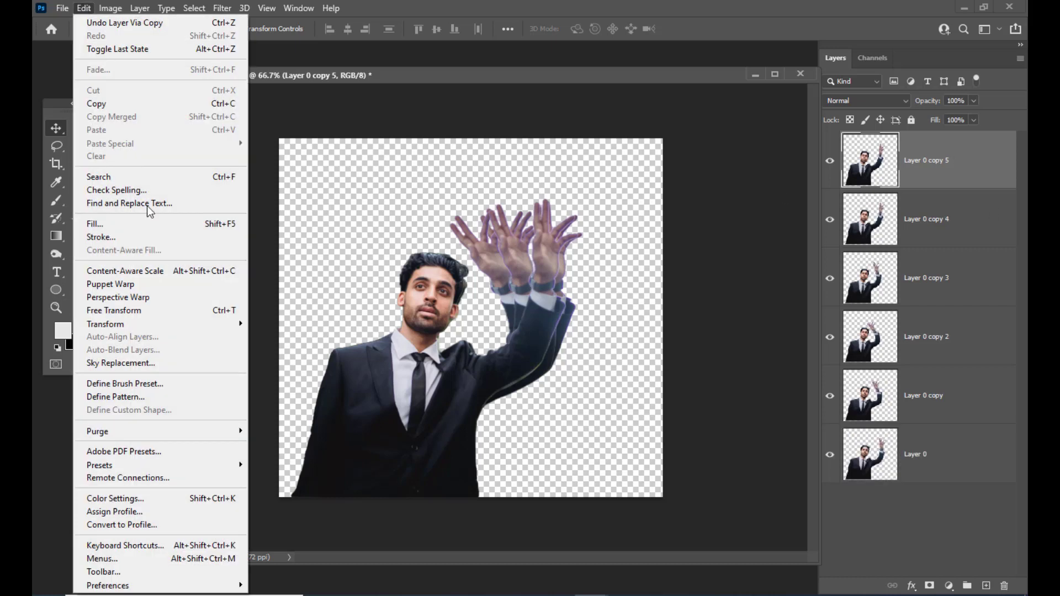
click(133, 284)
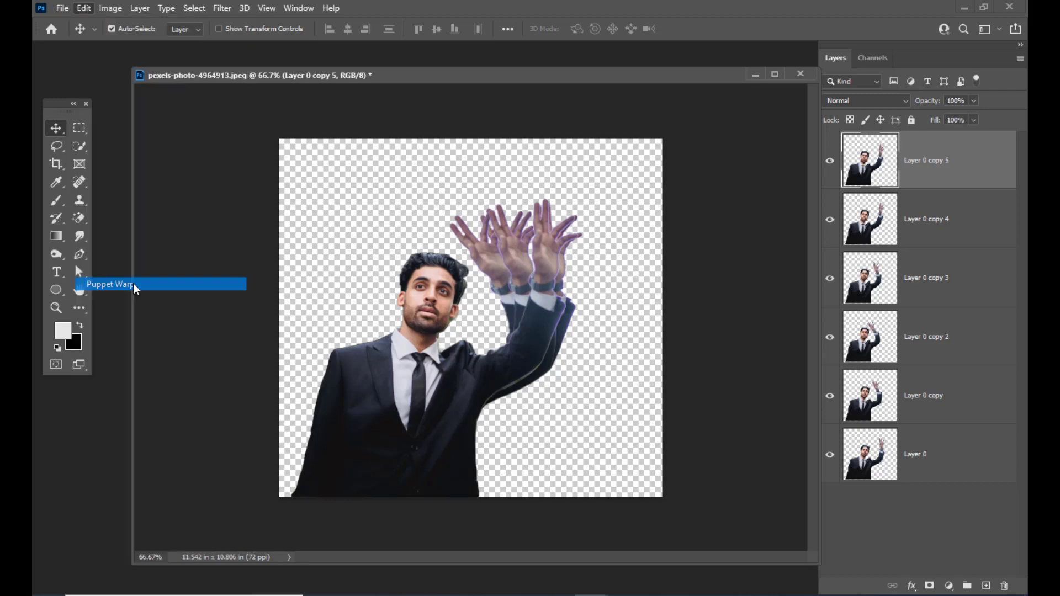
click(467, 375)
click(465, 467)
click(459, 488)
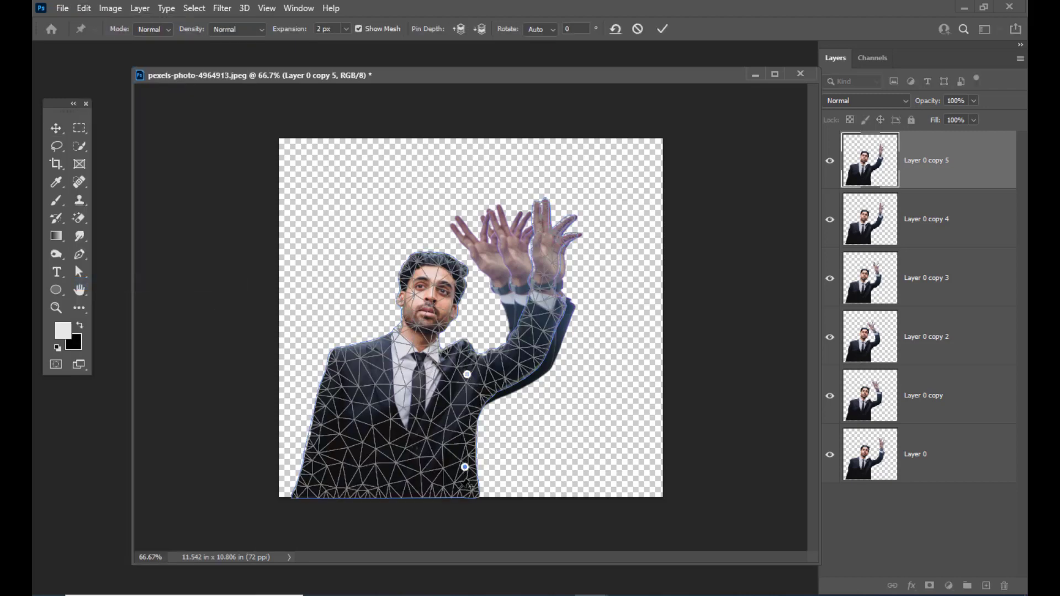
click(351, 488)
click(346, 368)
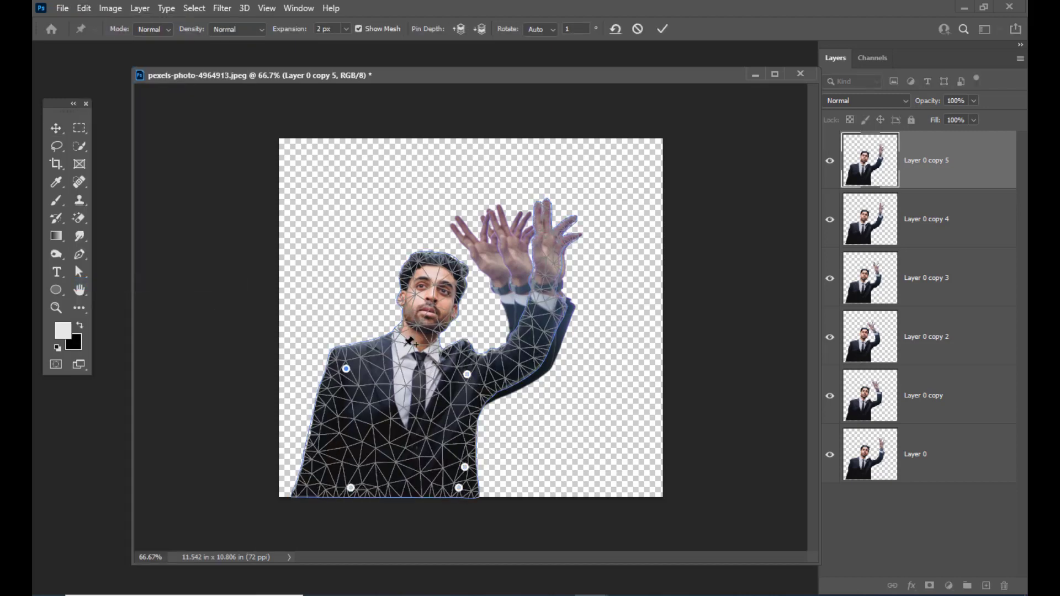
click(405, 346)
- Pin the elbow and wrist on Layer 0 copy 5 and swing its forearm outward, beyond the other raised hands
click(530, 352)
click(543, 301)
mouse_move(544, 303)
mouse_down()
mouse_move(562, 311)
mouse_move(554, 307)
mouse_up()
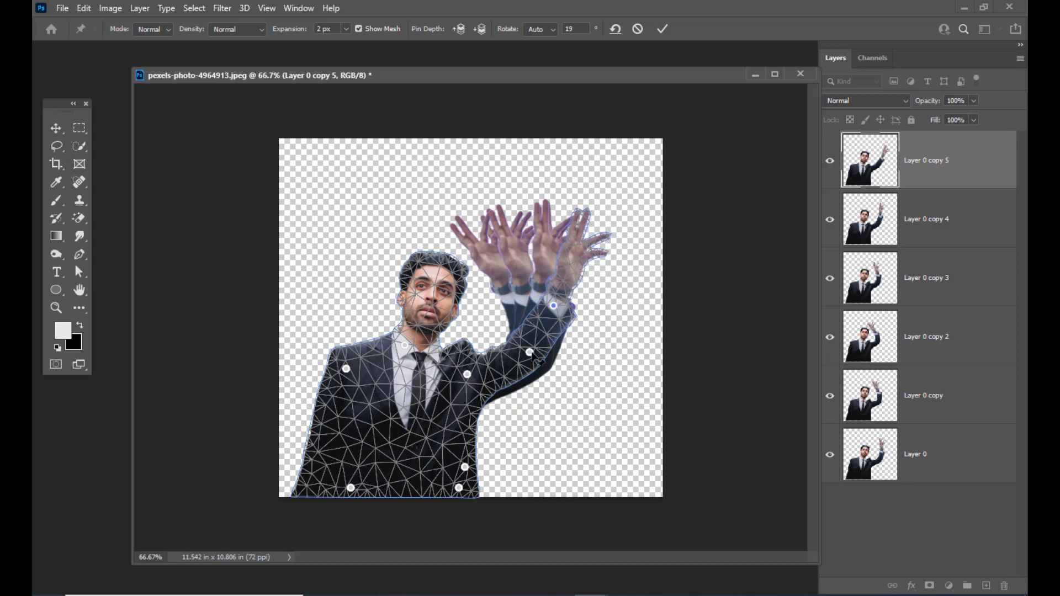
- Refine the outward forearm bend by nudging the elbow and wrist pins alternately, and apply the warp
drag(532, 353, 535, 354)
drag(554, 306, 559, 309)
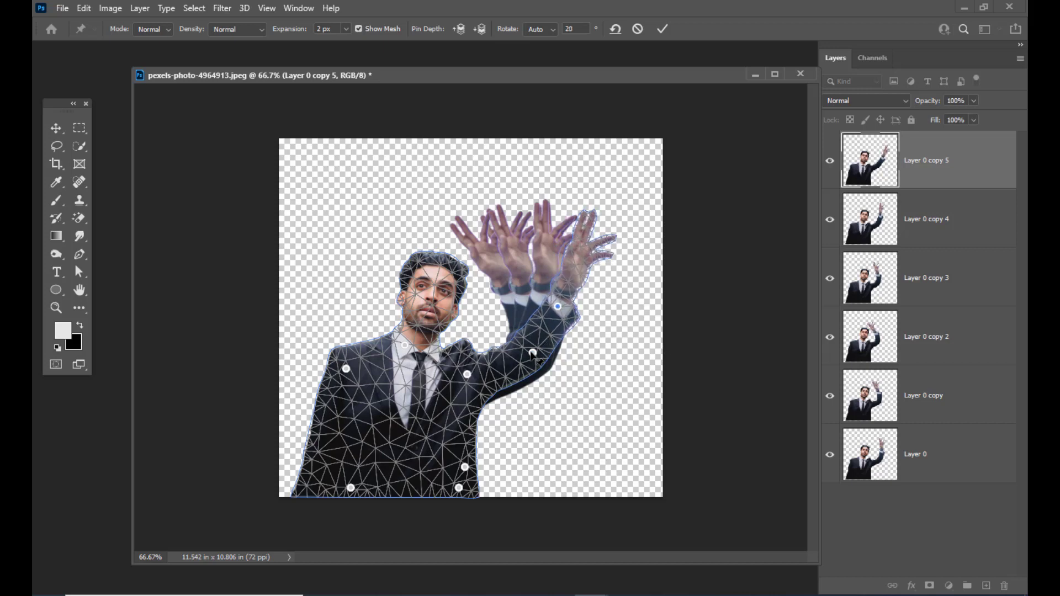
drag(533, 353, 538, 355)
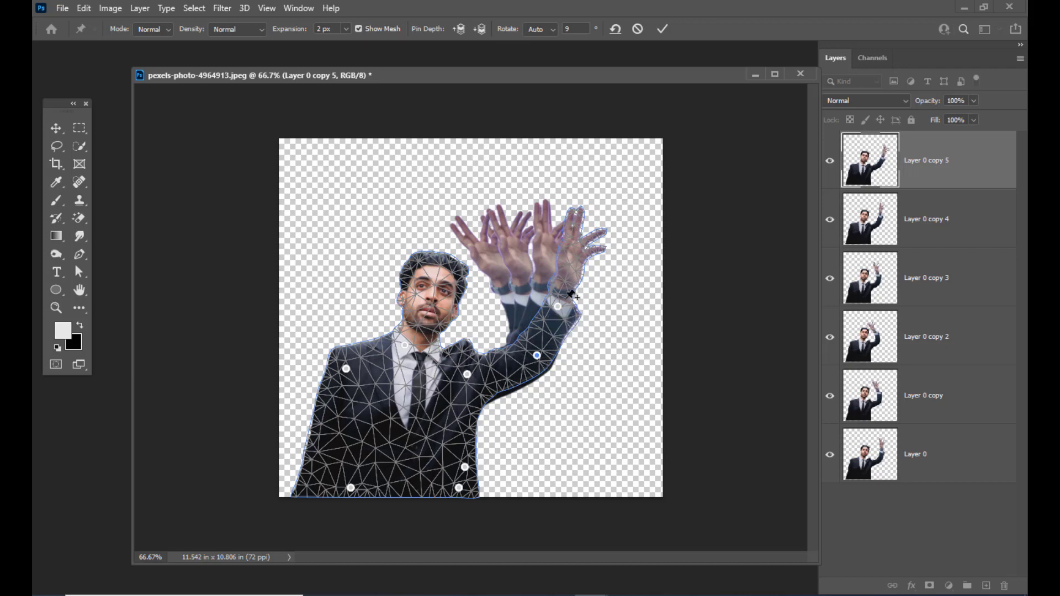
drag(558, 305, 560, 307)
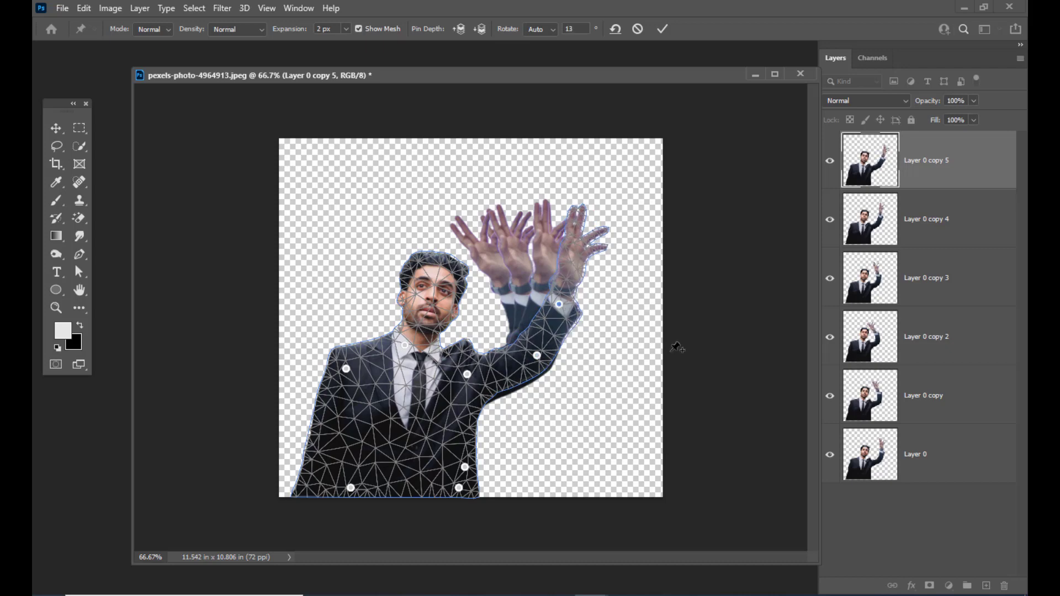
click(663, 29)
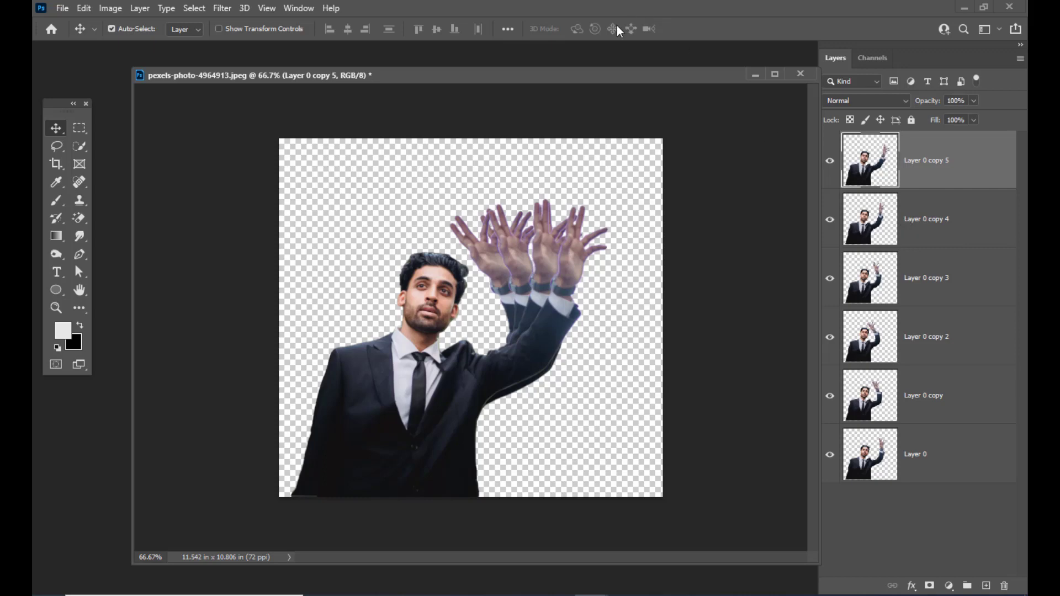
- Show the Timeline panel, shrink it, and place it over the lower part of the document
drag(591, 74, 572, 78)
click(303, 12)
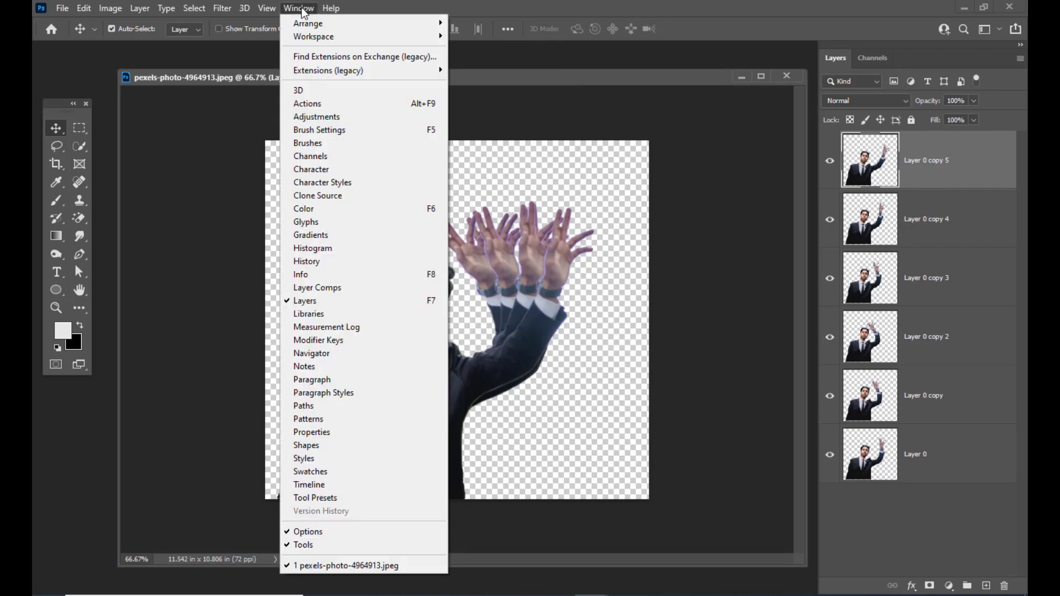
click(327, 485)
drag(588, 256, 496, 123)
drag(849, 581, 712, 295)
drag(560, 137, 606, 432)
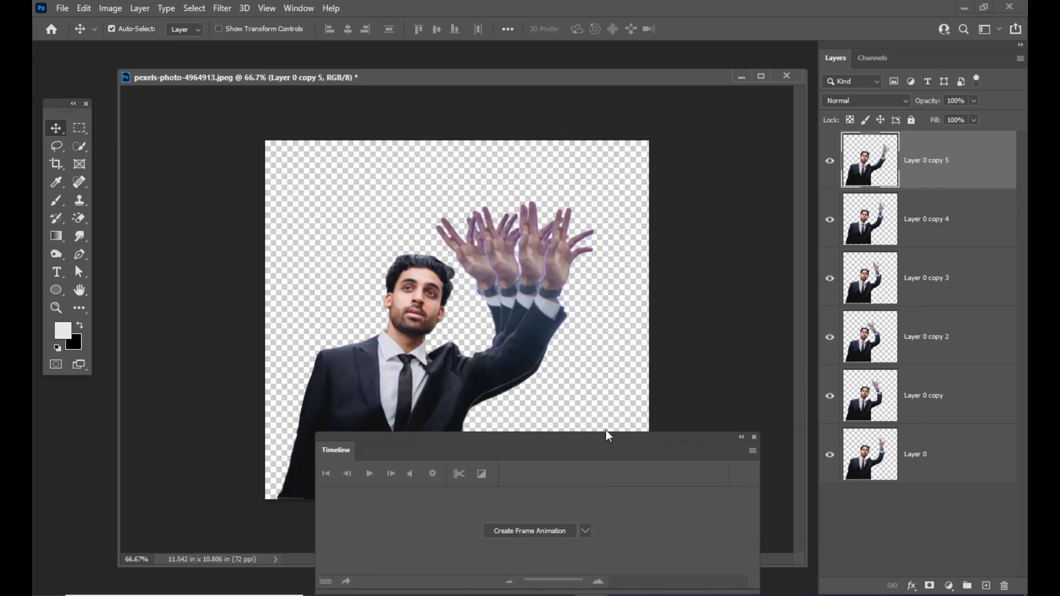
drag(757, 549, 745, 523)
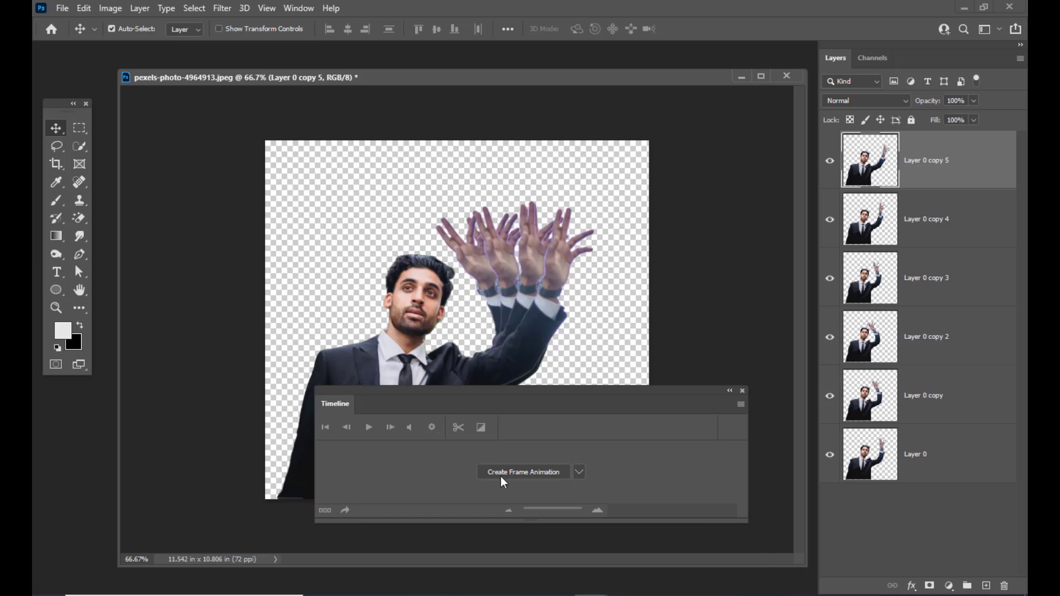
drag(559, 390, 580, 412)
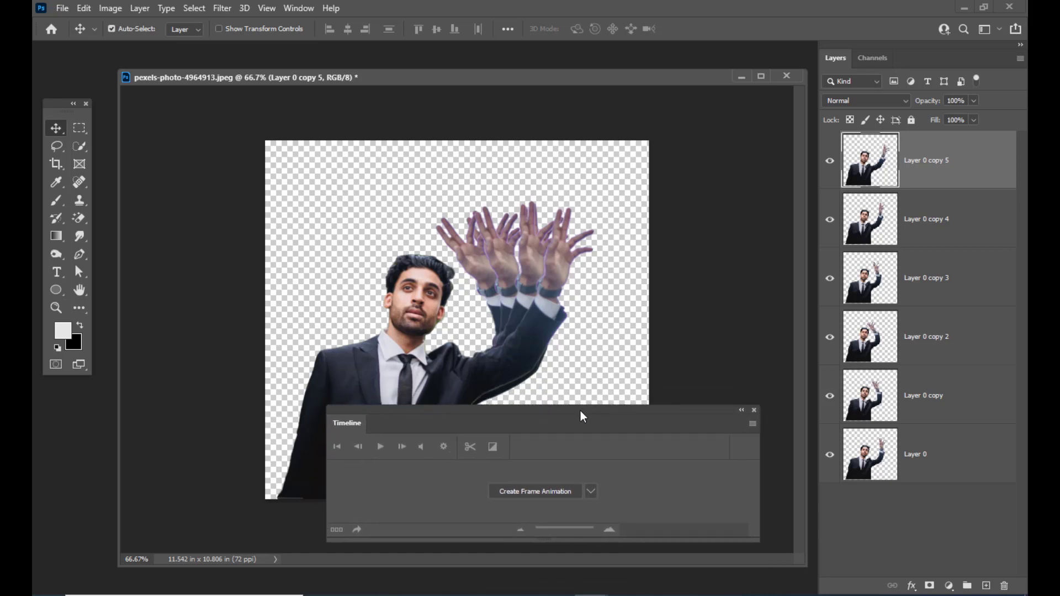
- Create a frame animation in the Timeline
click(590, 492)
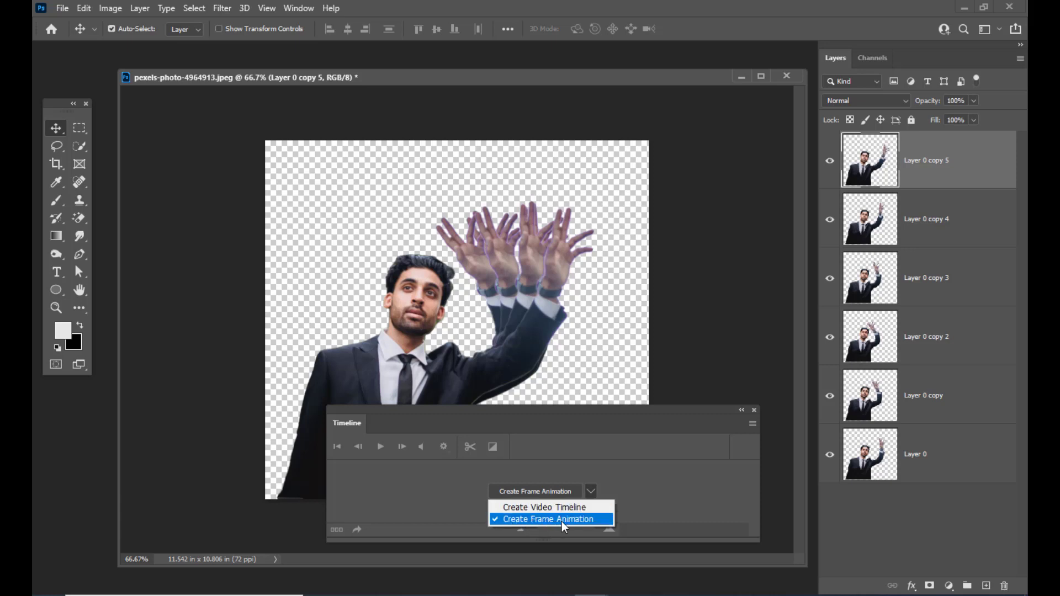
click(583, 410)
drag(578, 408, 595, 419)
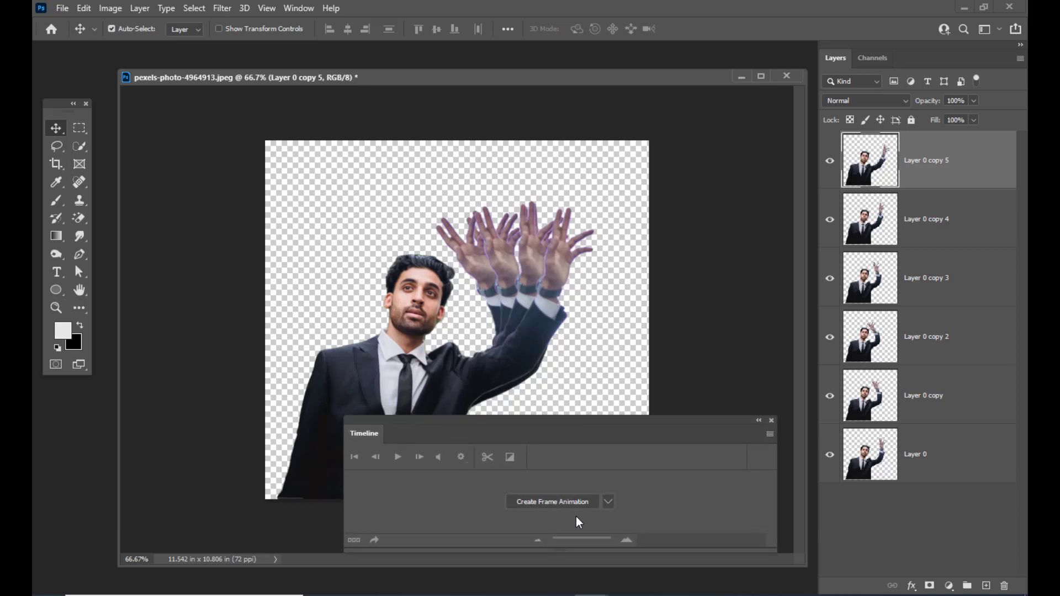
click(542, 503)
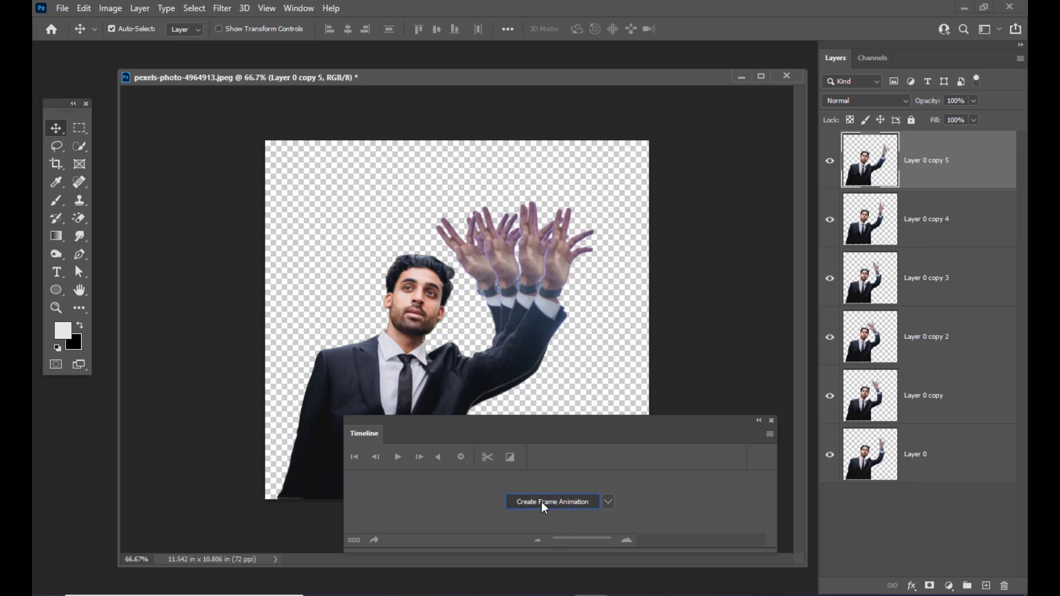
- Reposition the Timeline panel over the lower edge of the canvas, leaving the raised arms uncovered
drag(487, 431, 467, 451)
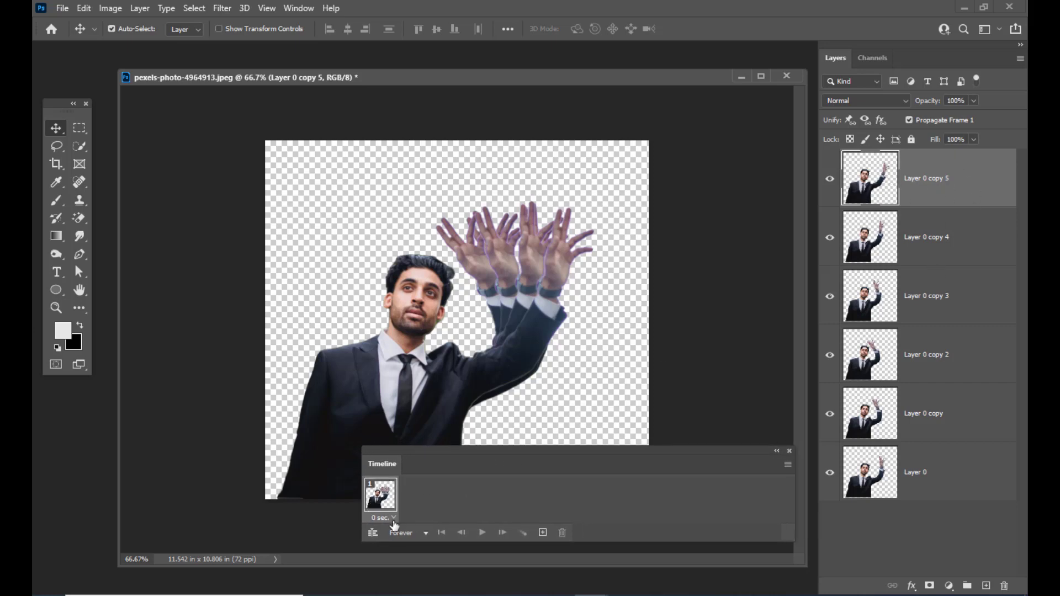
drag(457, 452, 445, 453)
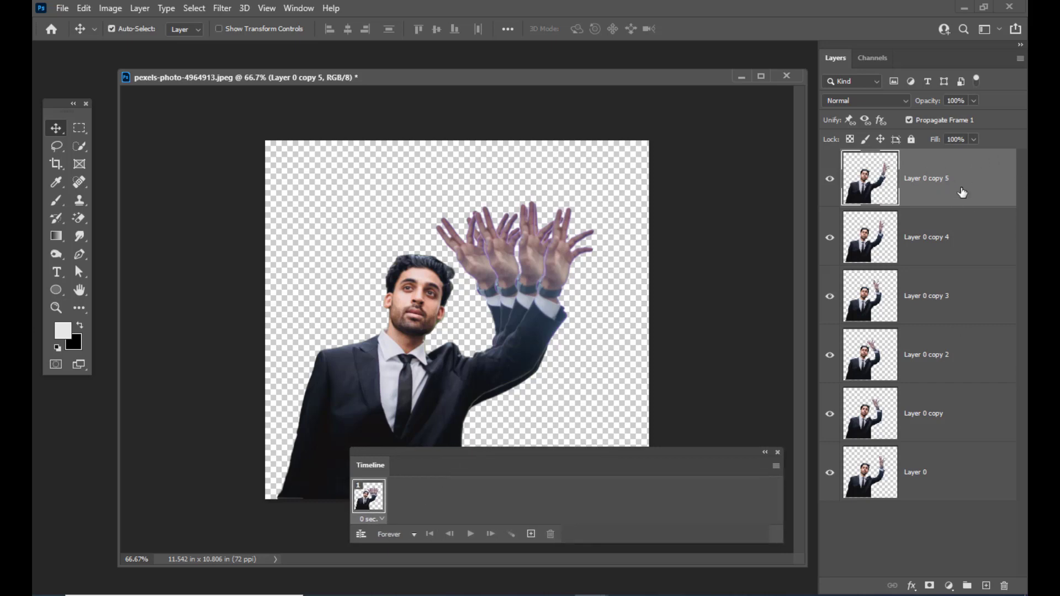
drag(421, 453, 417, 455)
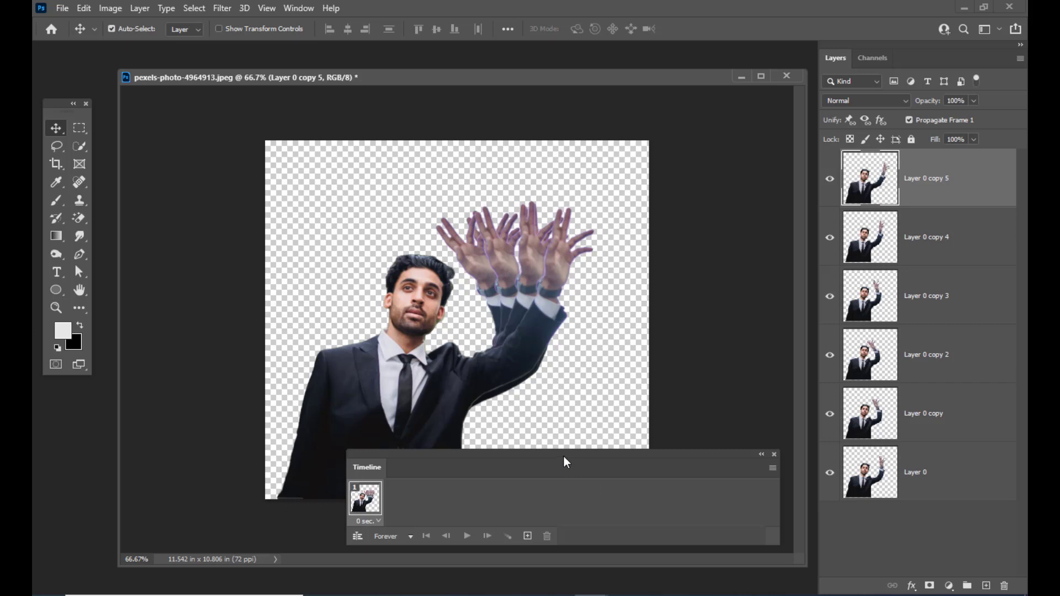
mouse_move(565, 462)
mouse_down()
mouse_move(573, 441)
mouse_move(554, 447)
mouse_up()
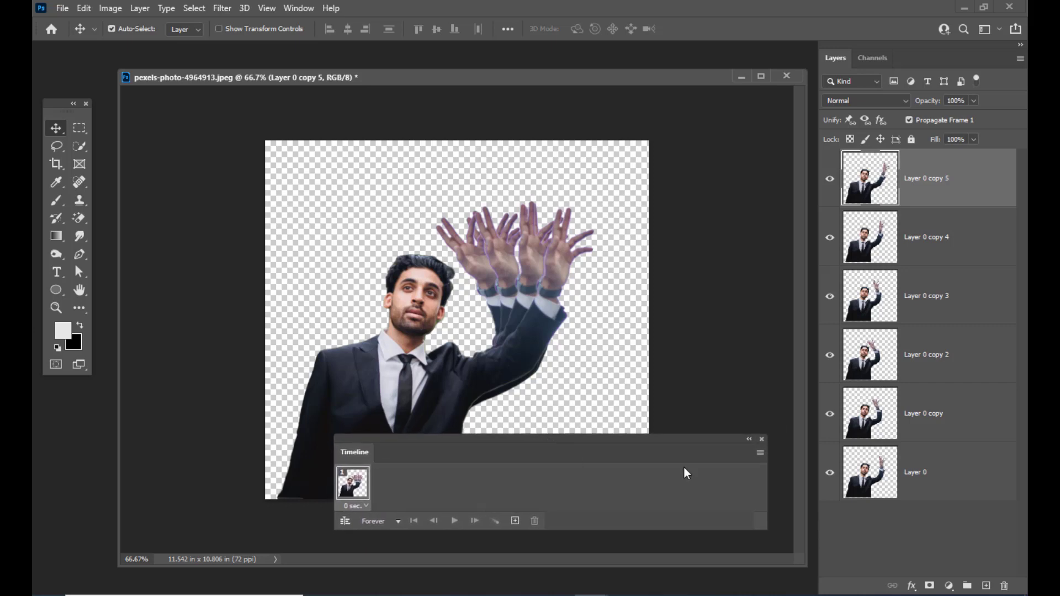
drag(668, 440, 658, 433)
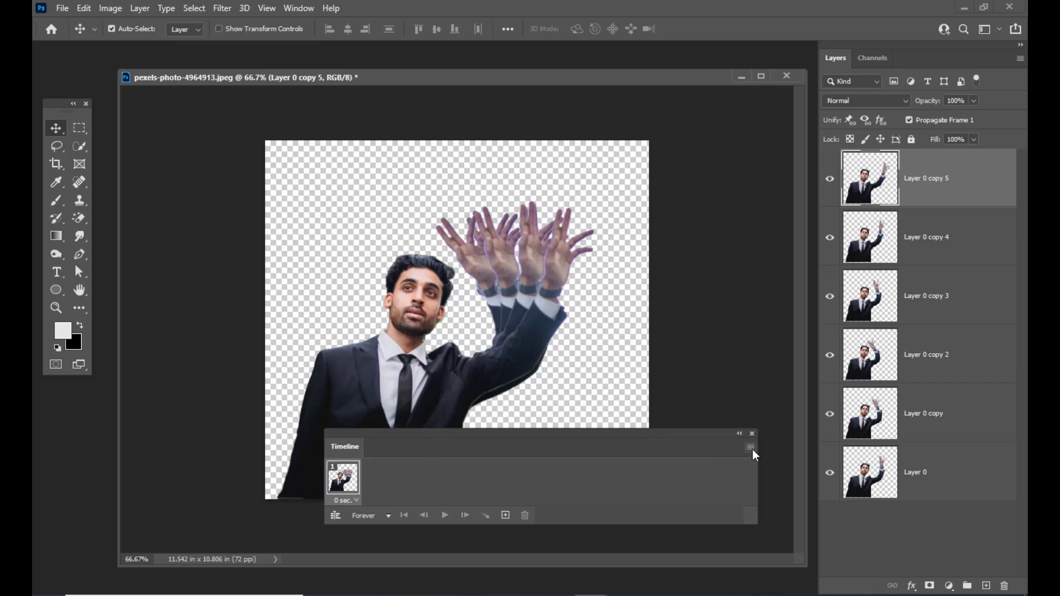
- Make animation frames from the document's layers in the Timeline
drag(554, 433, 558, 436)
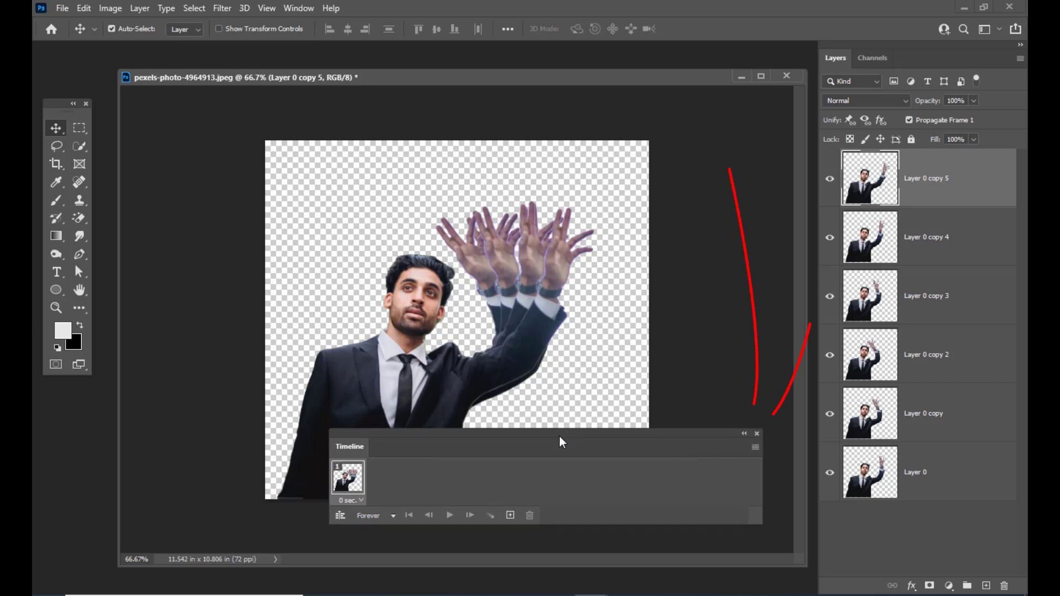
click(756, 449)
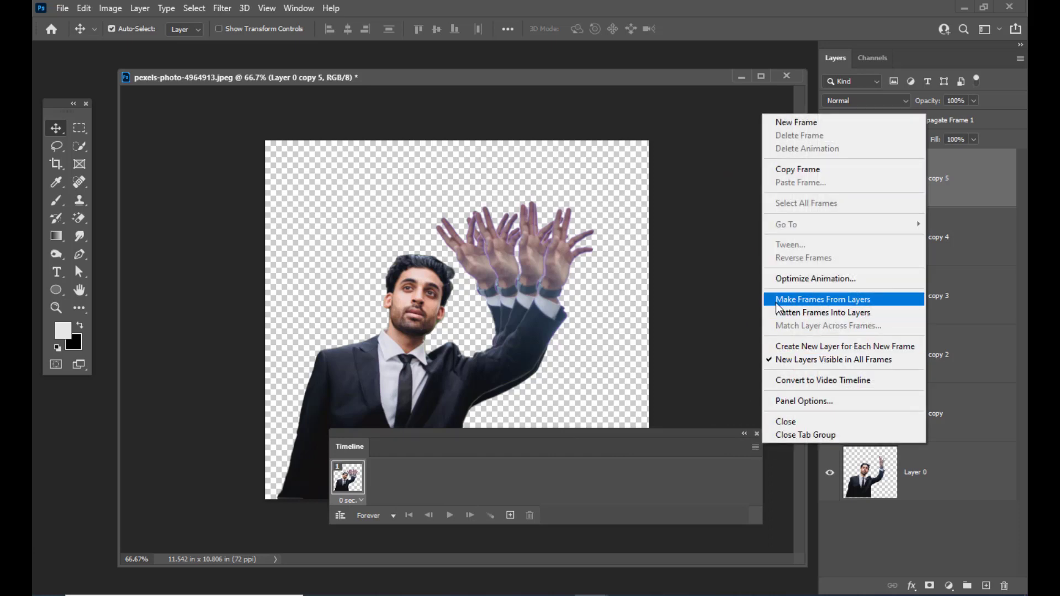
click(878, 299)
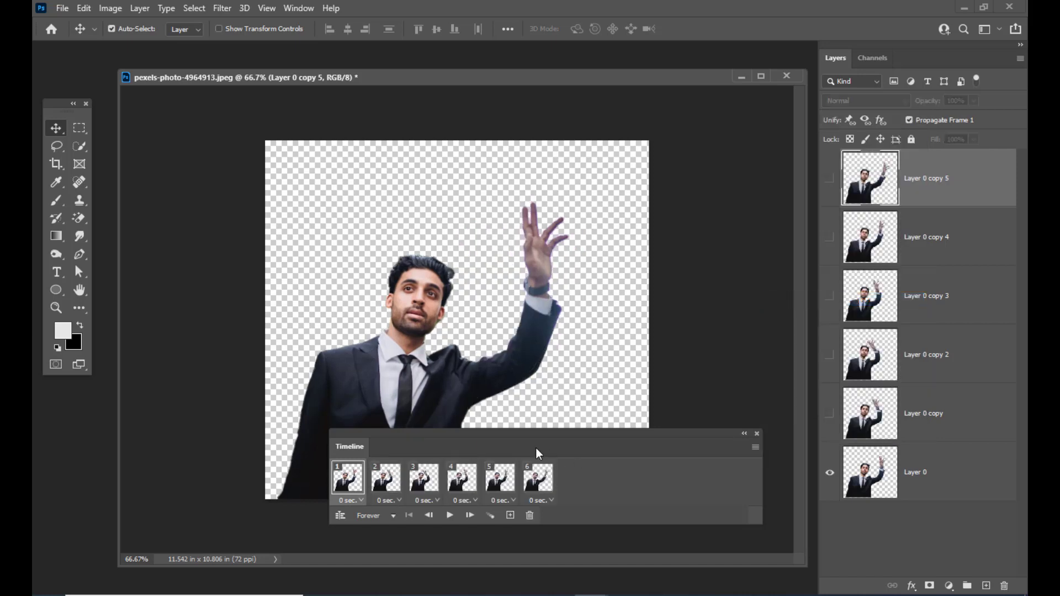
- Move the Timeline panel clear of the man's body, then play the frame animation and stop it
drag(533, 433, 570, 434)
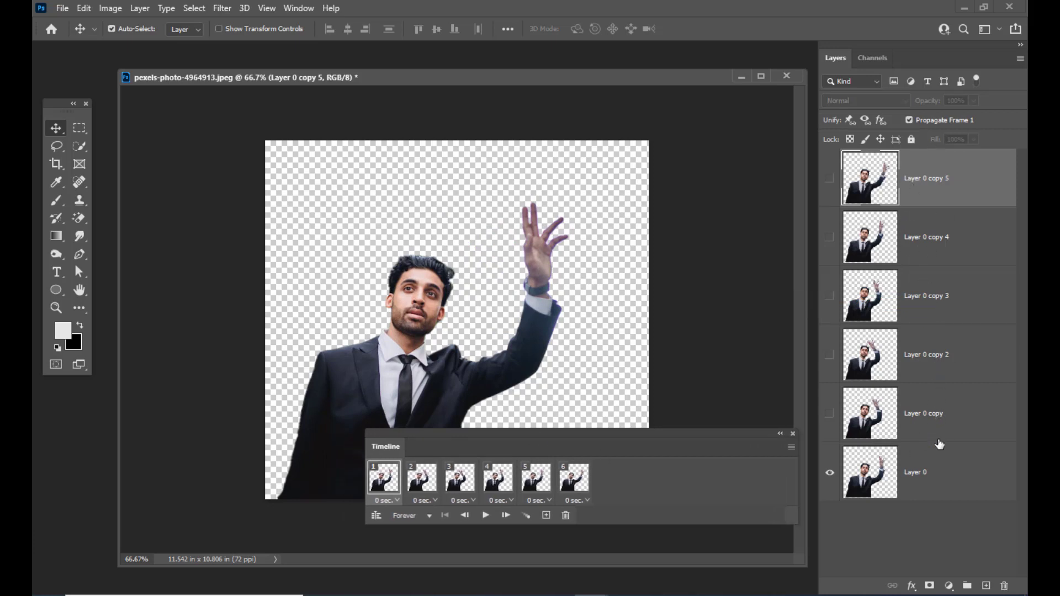
drag(535, 433, 663, 359)
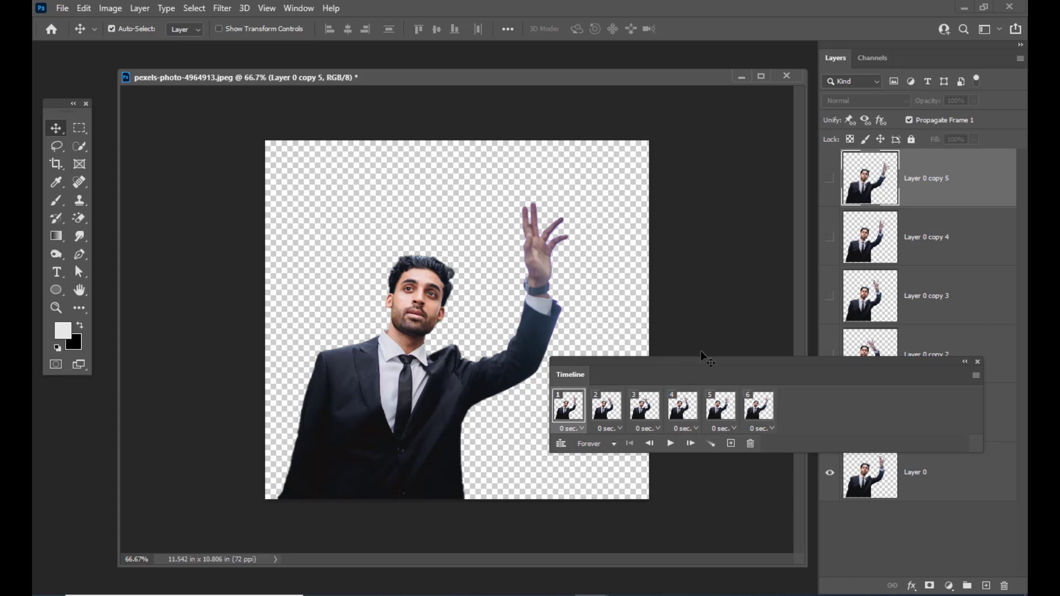
drag(702, 356, 729, 360)
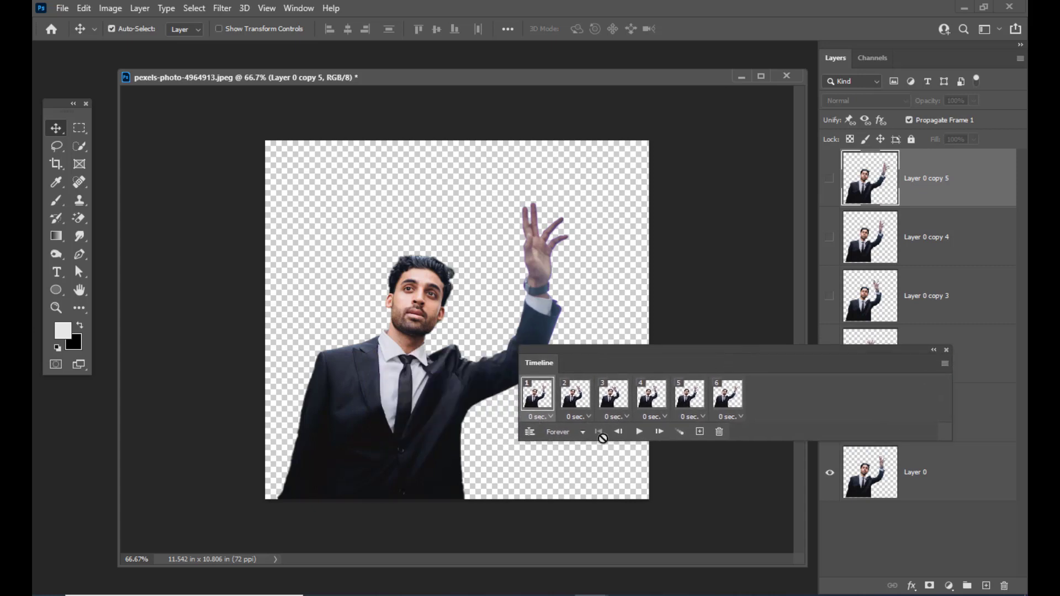
drag(655, 349, 708, 327)
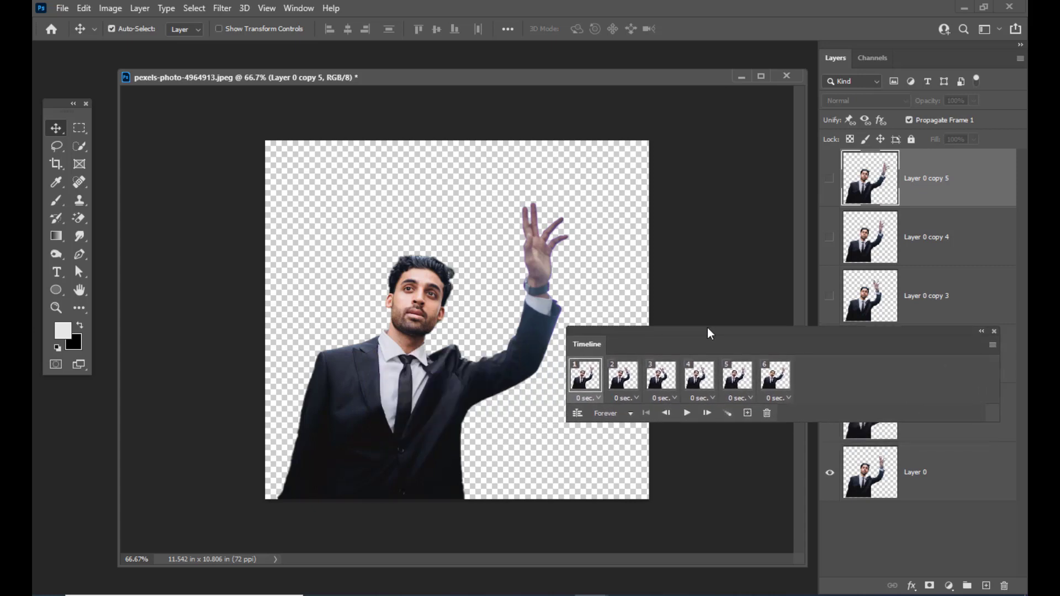
click(685, 416)
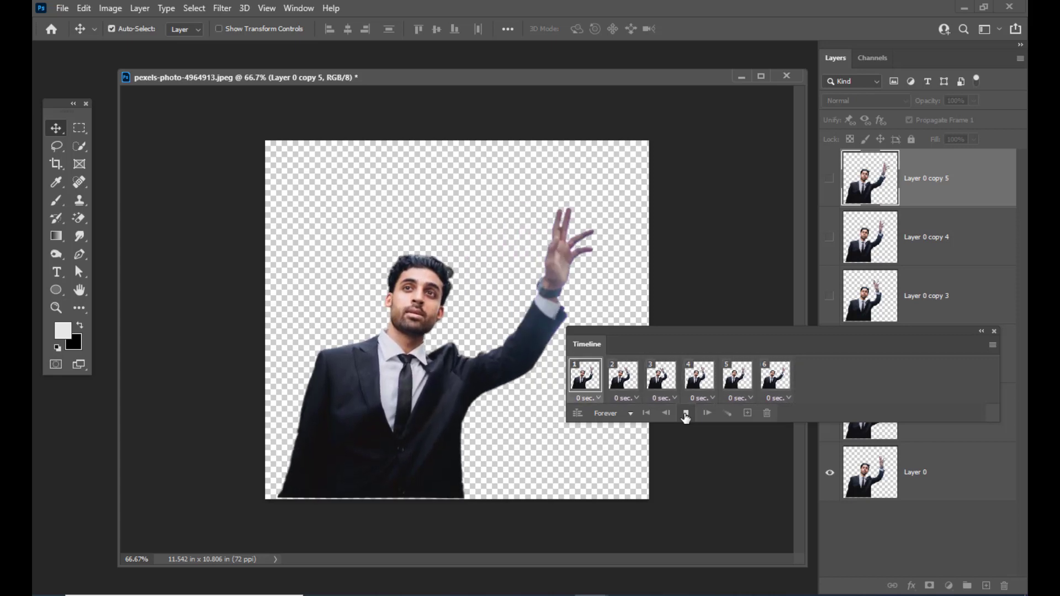
click(686, 413)
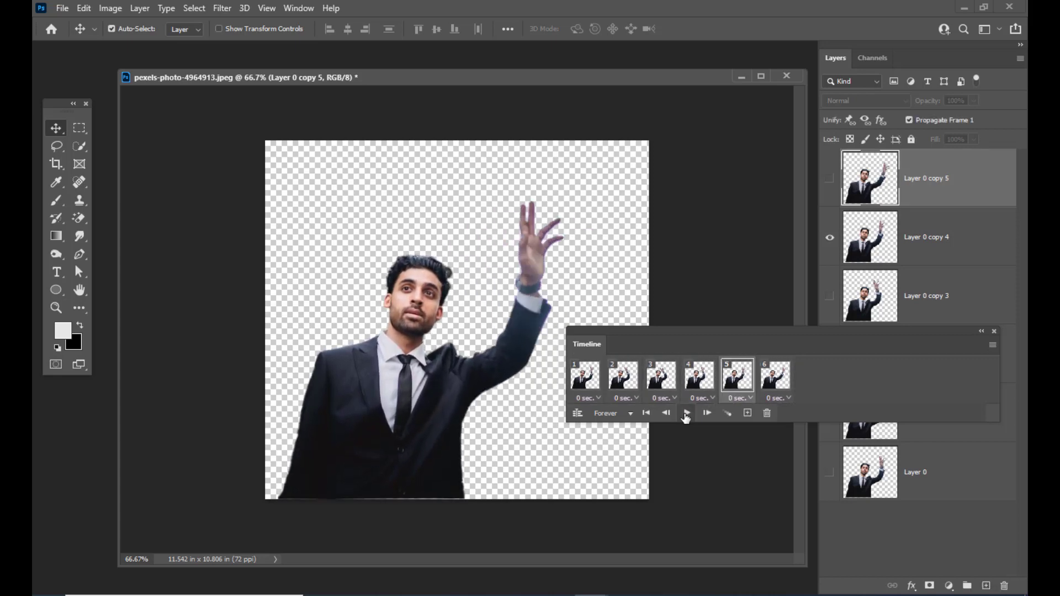
- Select all six animation frames and set their delay to 0.2 seconds
click(586, 377)
shift+click(775, 379)
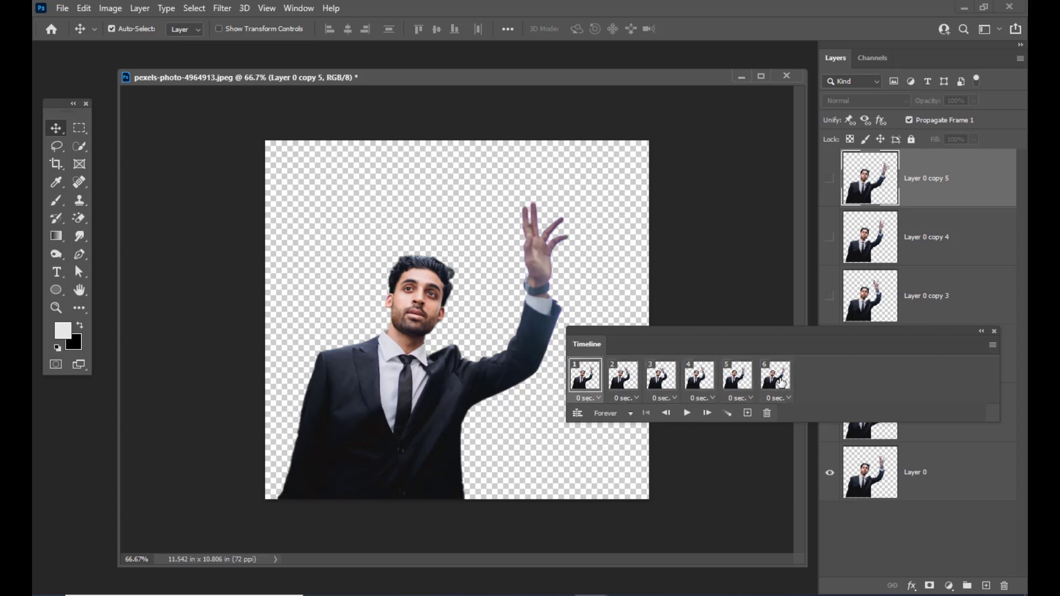
shift+click(781, 382)
drag(722, 333, 708, 338)
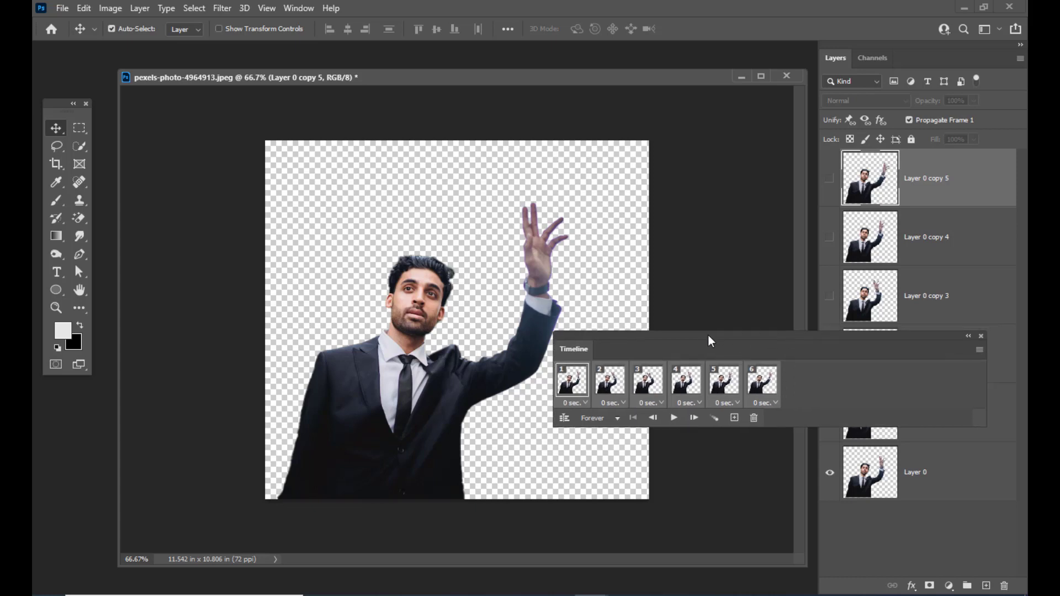
click(776, 407)
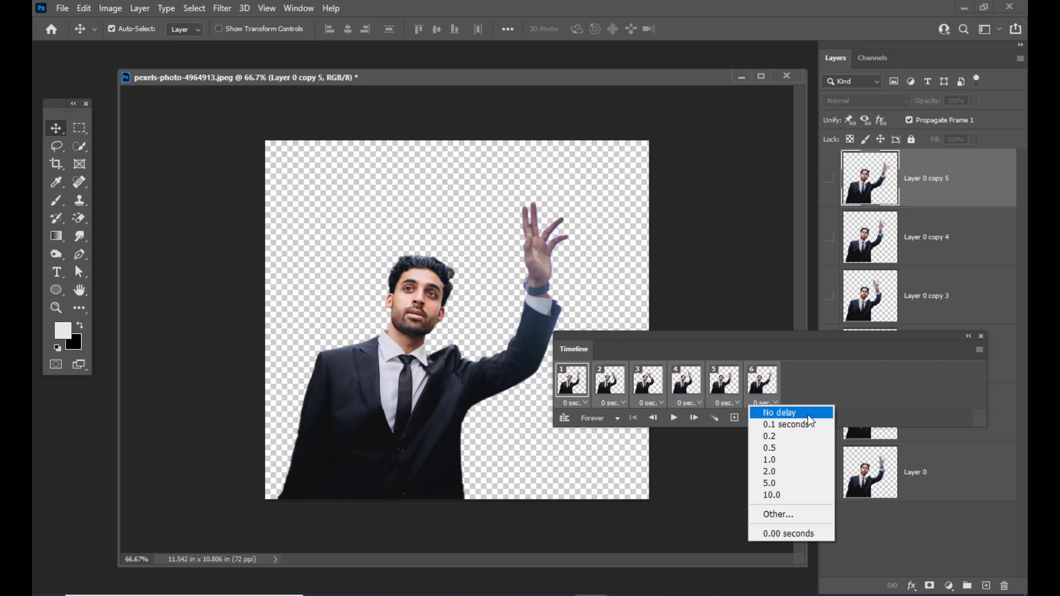
click(775, 438)
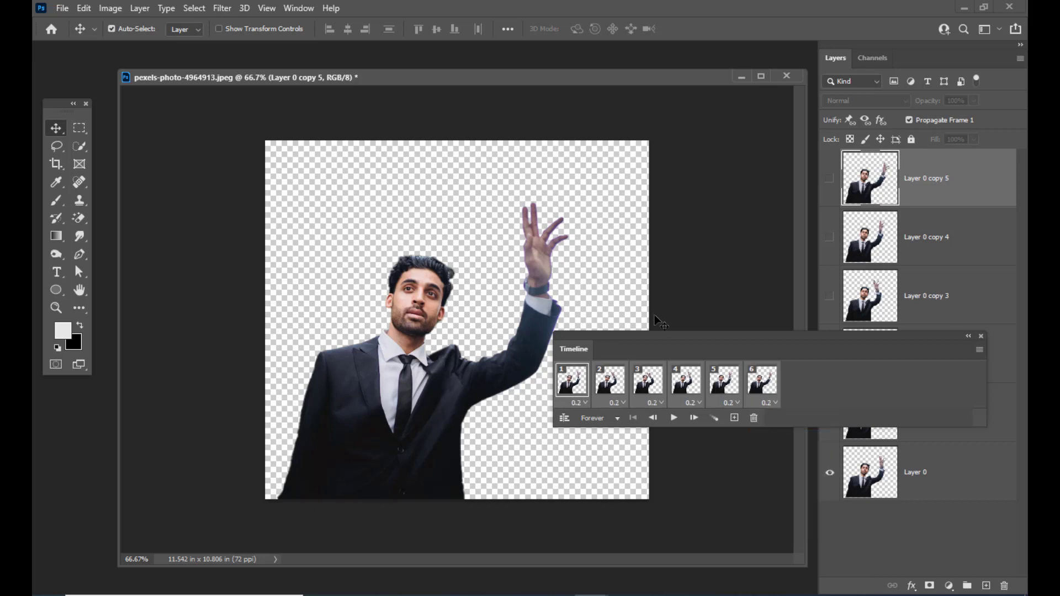
- Move the Timeline panel slightly away from the arm and preview the animation at the 0.2-second delay
drag(654, 339, 679, 362)
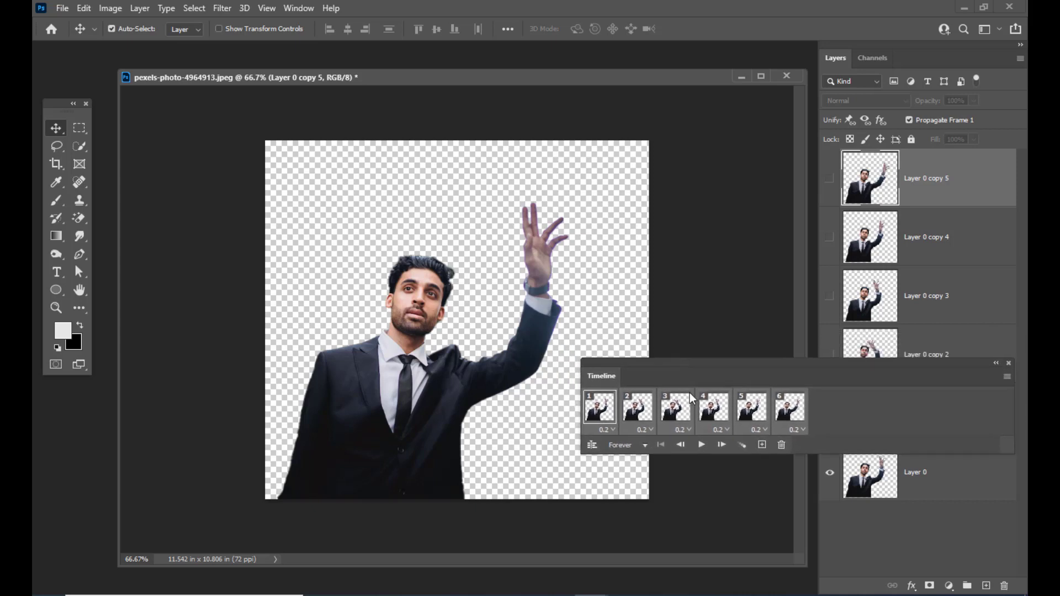
click(702, 447)
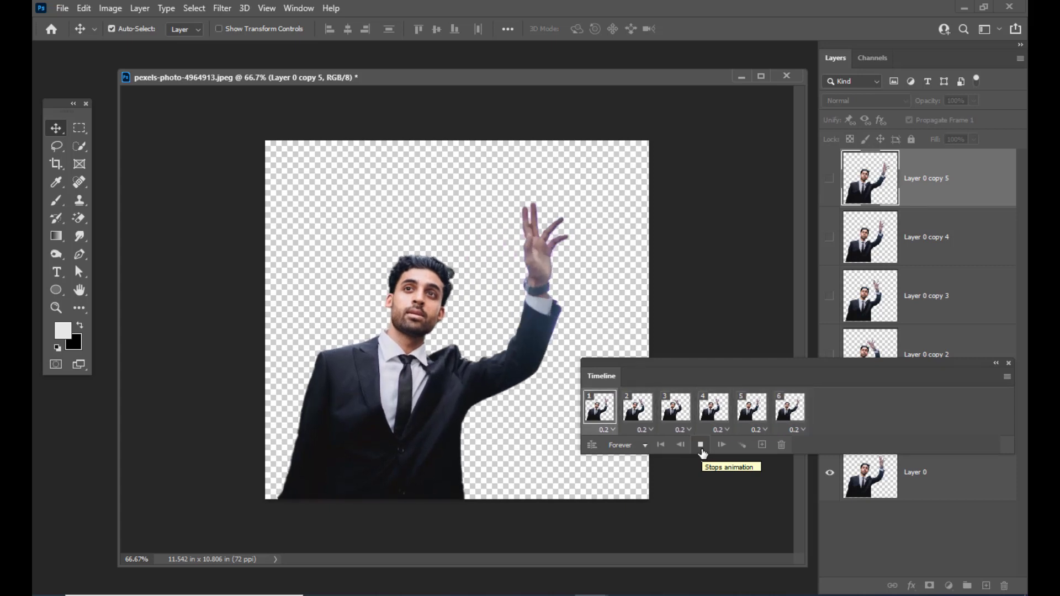
click(701, 448)
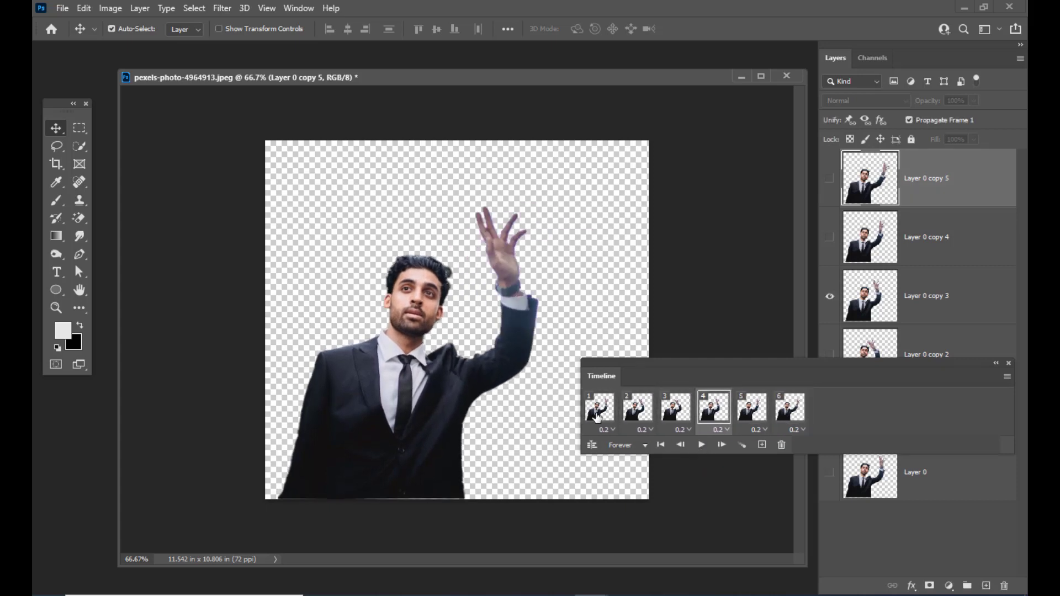
- Select frames 1 through 6 and set their delay to 0.1 seconds
shift+click(800, 418)
click(801, 429)
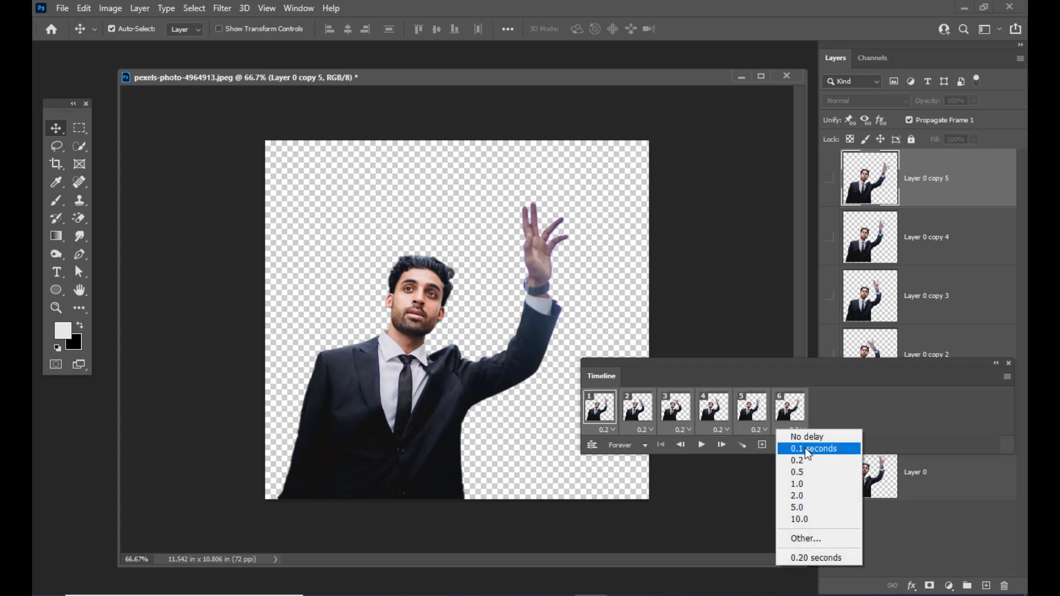
click(806, 448)
click(618, 415)
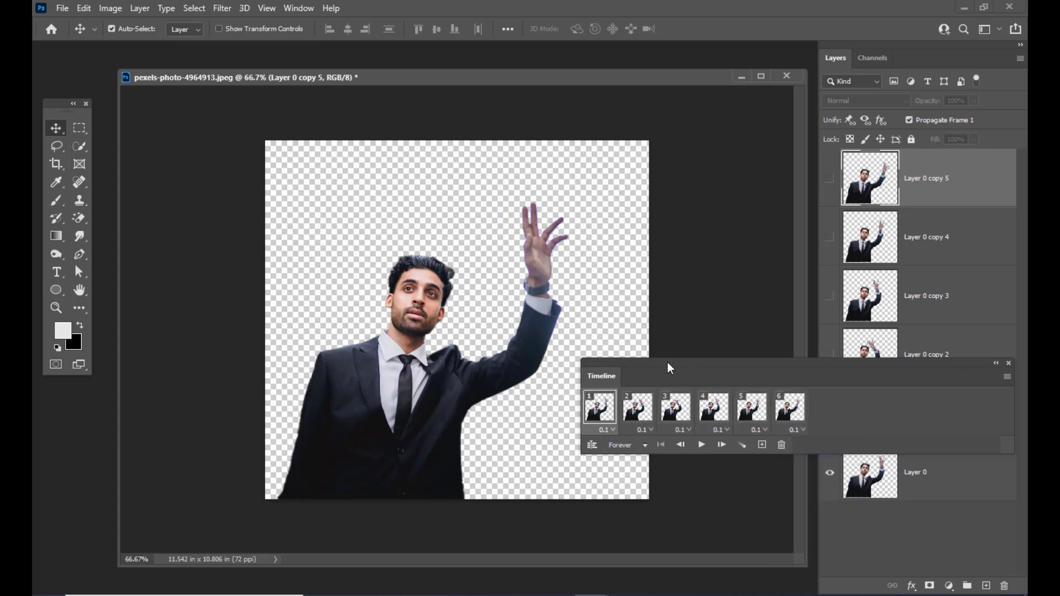
- Play the animation at the 0.1-second frame delay and stop it
drag(668, 366, 659, 373)
click(693, 453)
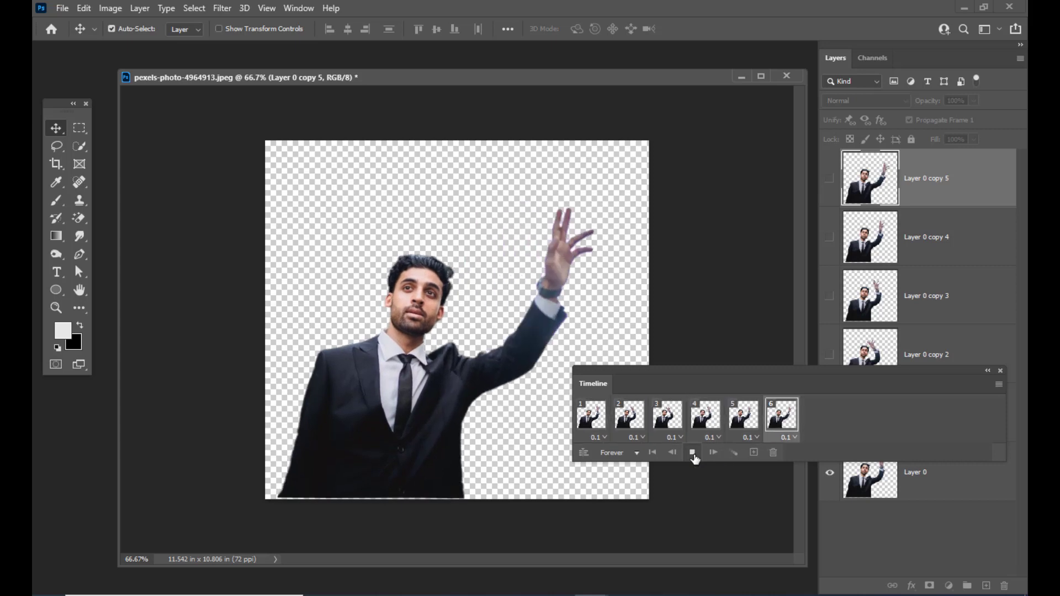
click(693, 453)
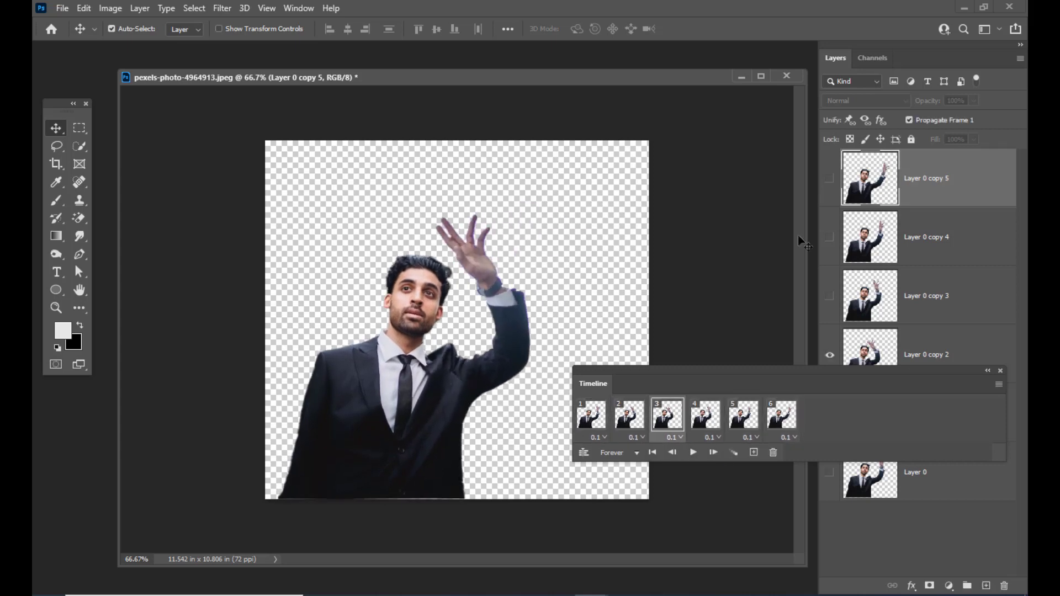
- Crop the image to a rectangular marquee around nearly the whole canvas, leaving out the thin strip along its bottom edge
drag(706, 373, 774, 384)
click(79, 128)
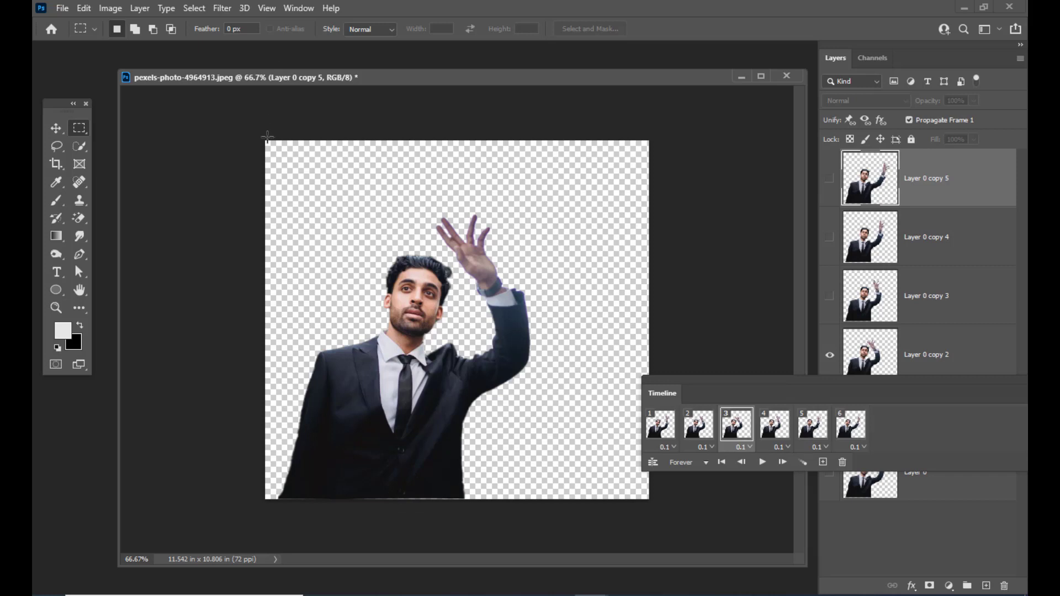
drag(266, 137, 663, 493)
click(110, 7)
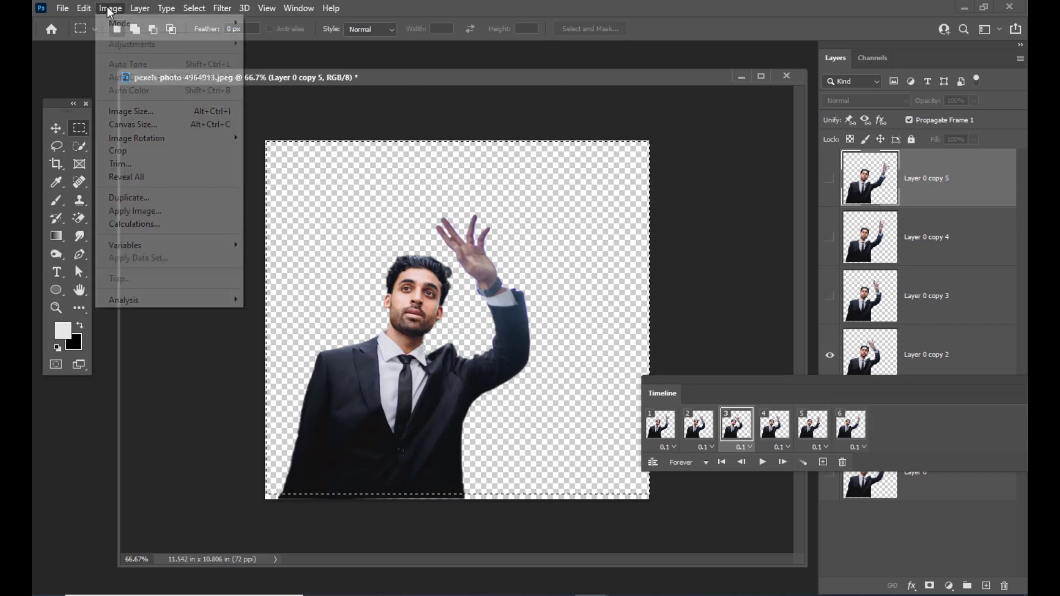
click(147, 152)
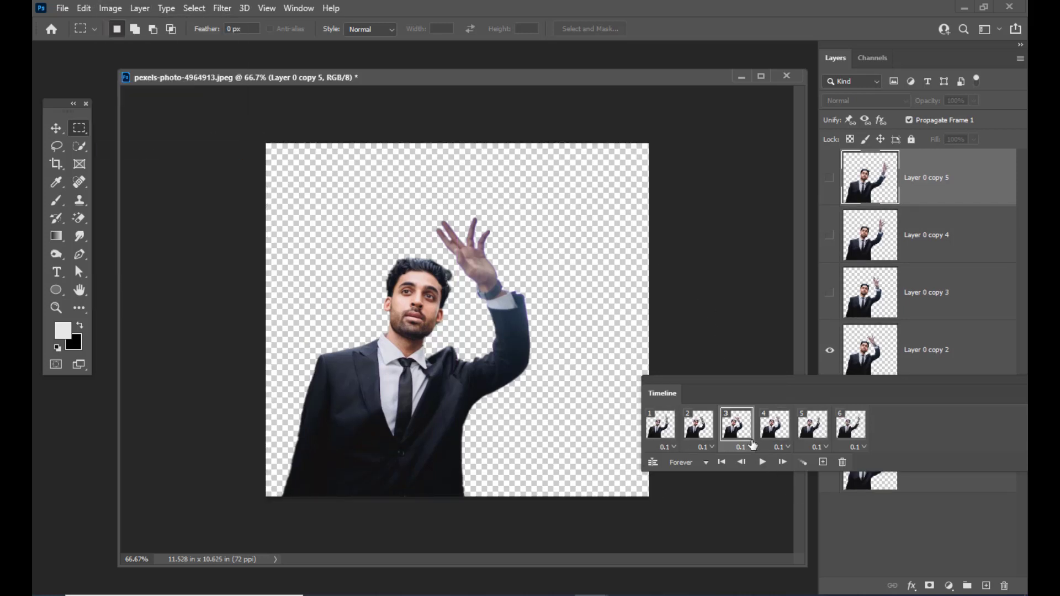
- Preview the cropped animation, stop it, and move the Timeline panel back over the canvas's lower corner
click(762, 462)
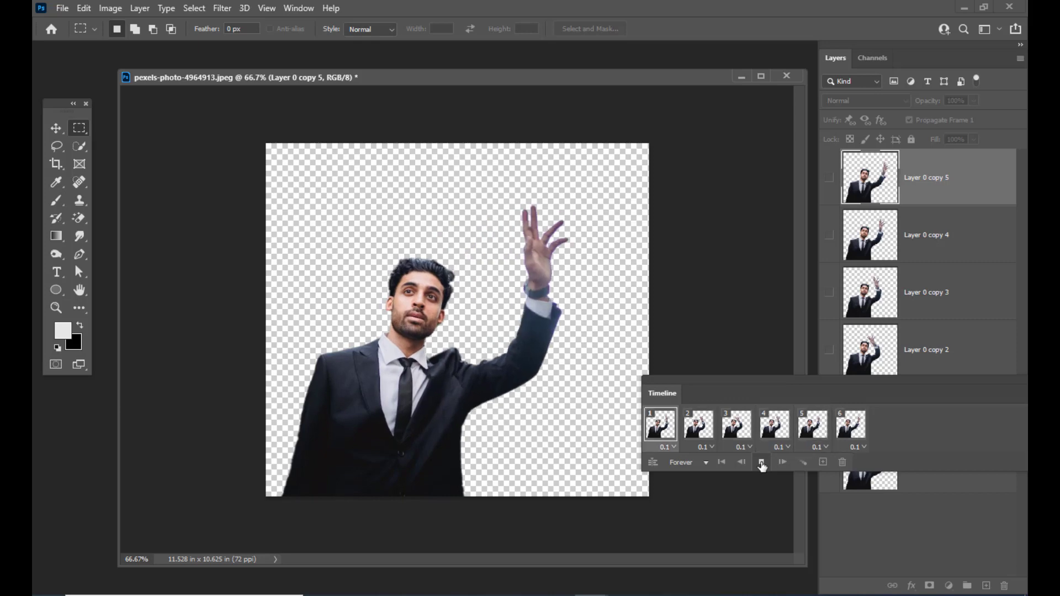
click(761, 464)
drag(726, 391, 592, 420)
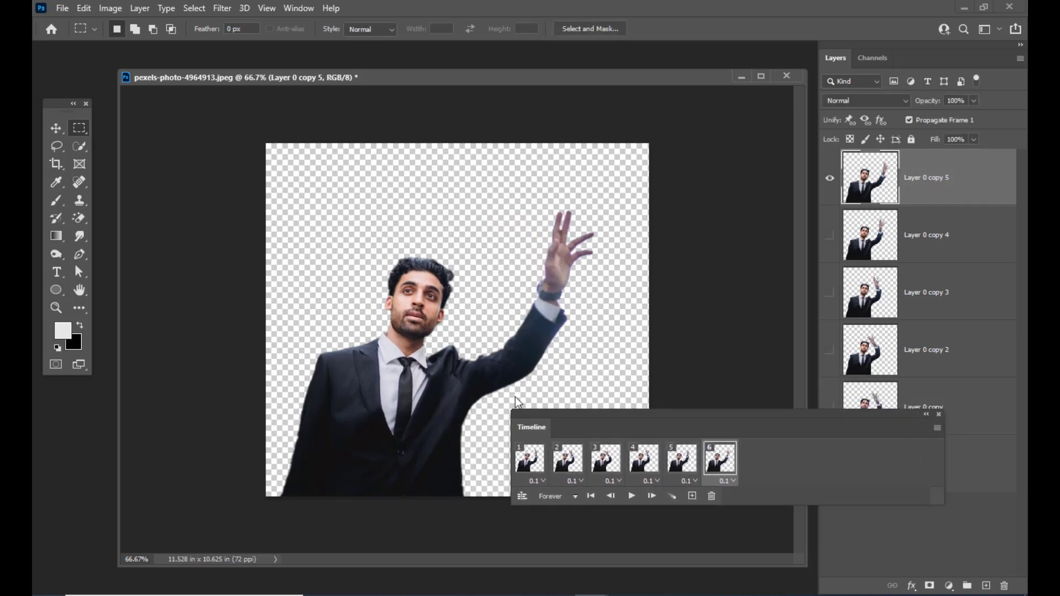
- Save the animation to the Desktop in GIF format under the name handwaving, accepting the offered GIF save options
click(61, 8)
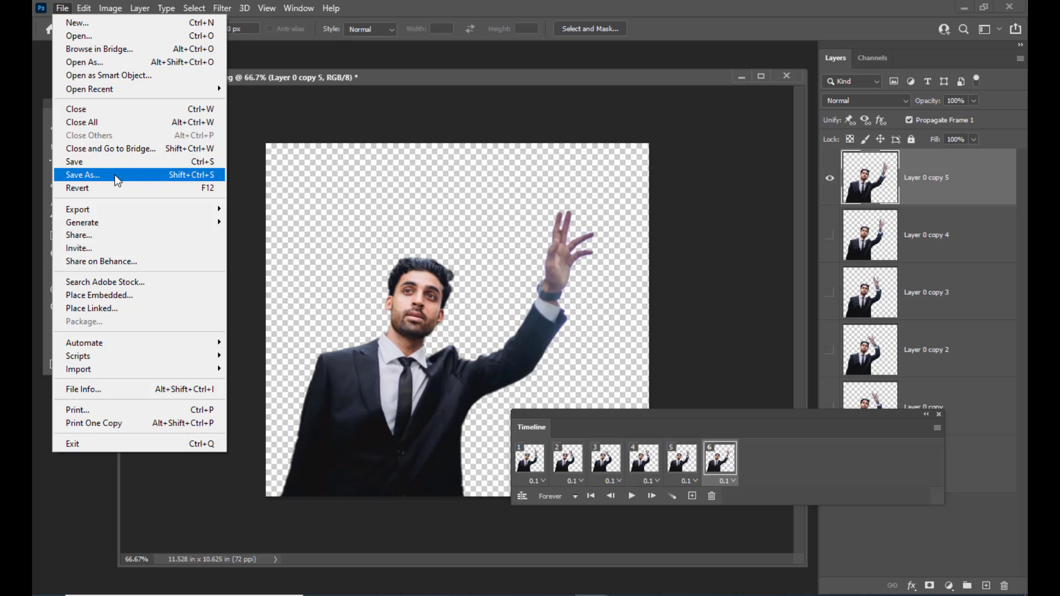
mouse_move(116, 206)
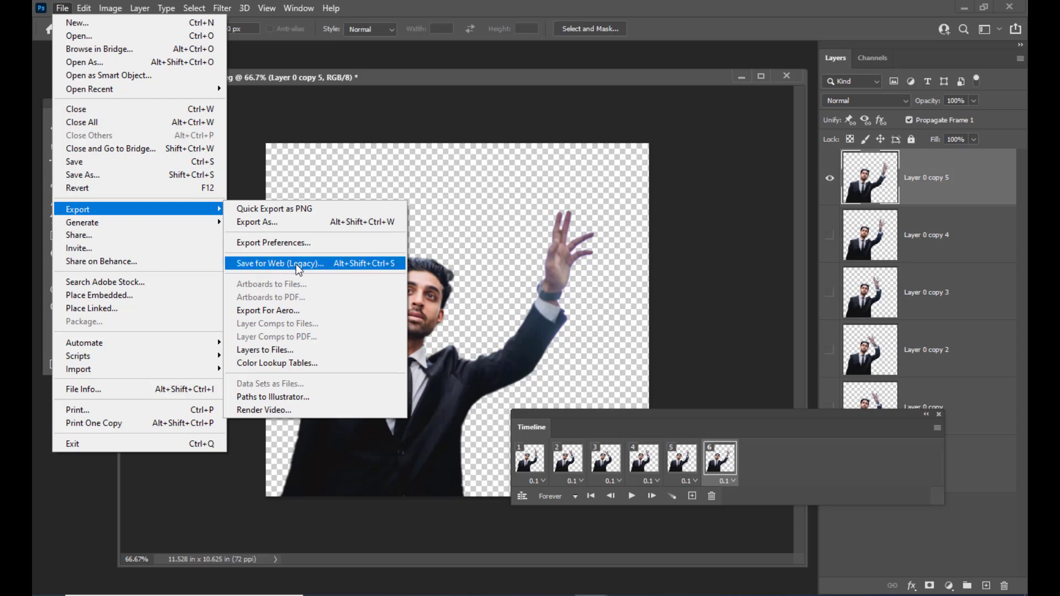
click(116, 178)
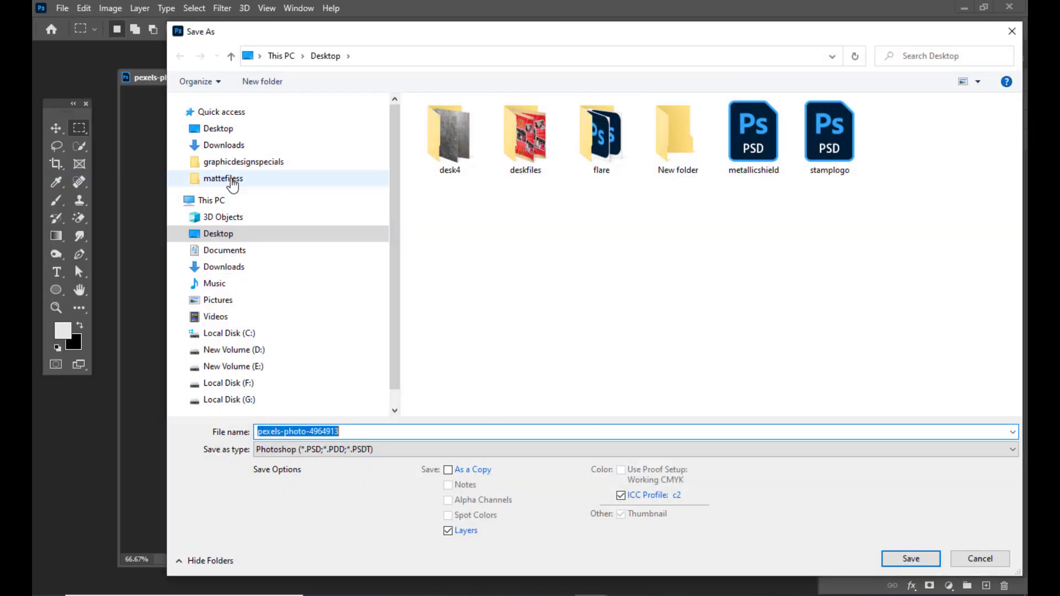
click(305, 449)
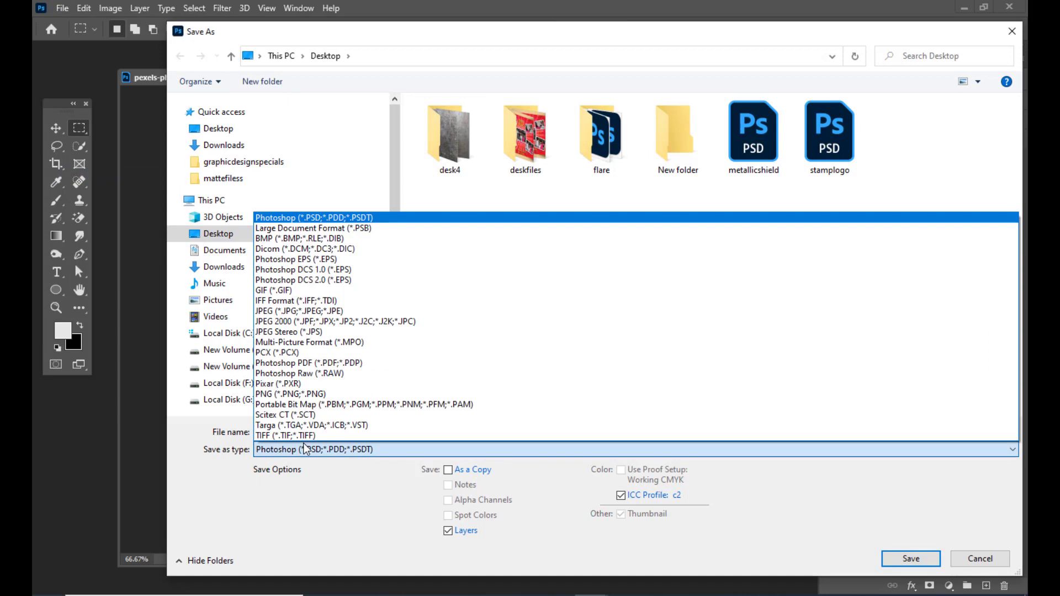
click(279, 293)
mouse_move(307, 40)
mouse_down()
mouse_move(322, 39)
mouse_move(308, 39)
mouse_up()
double_click(358, 430)
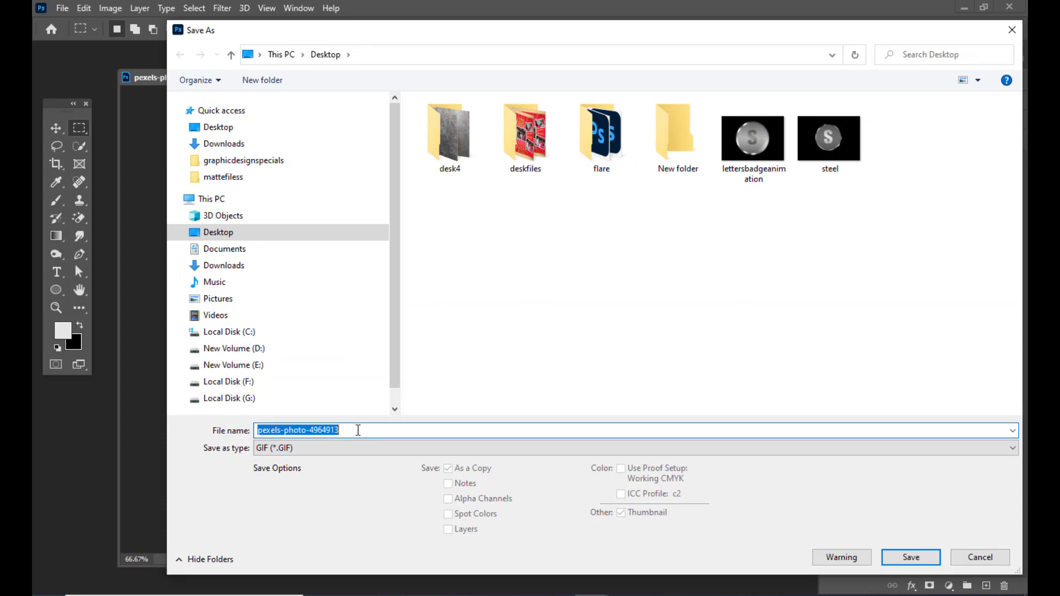
text(handwaving)
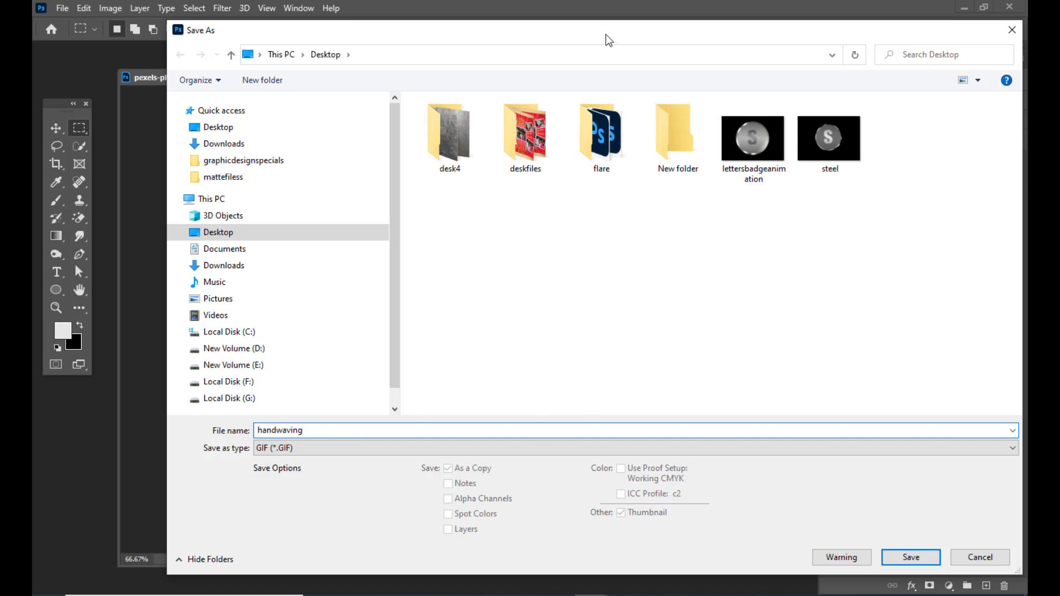
drag(605, 34, 569, 35)
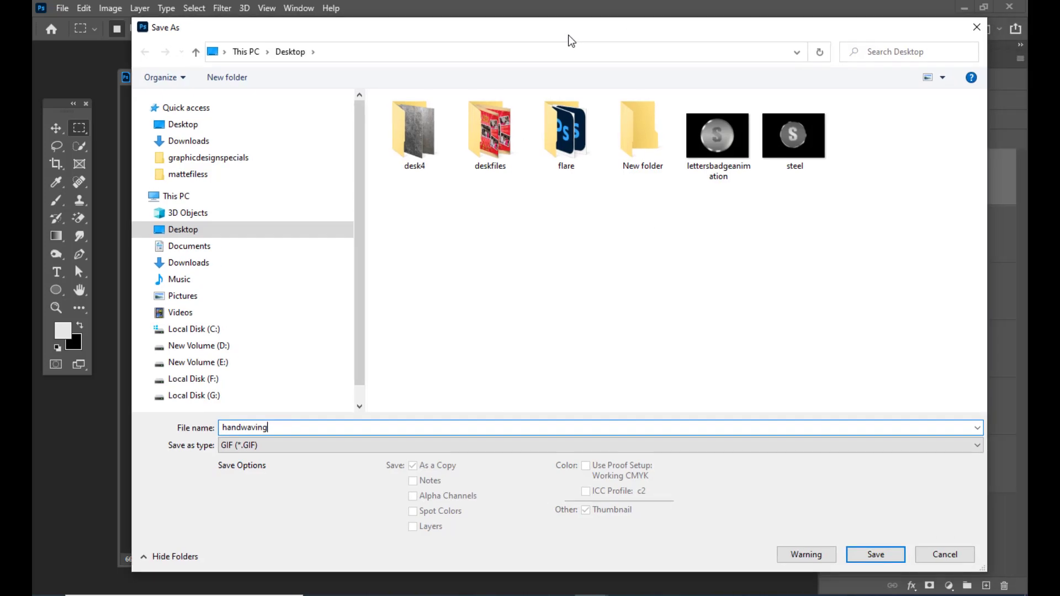
click(877, 554)
click(681, 199)
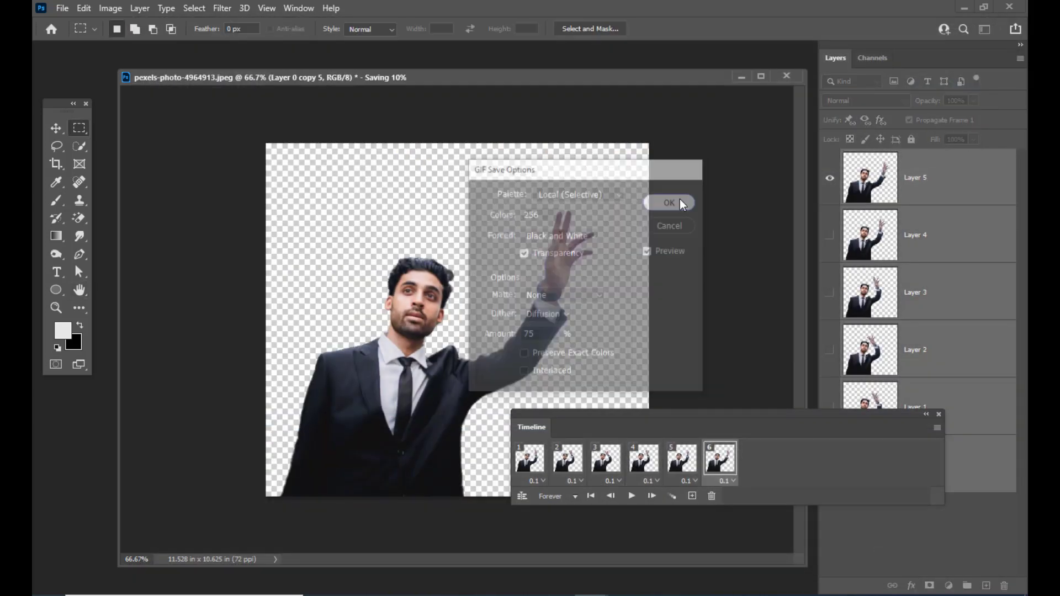
- Switch to the Windows desktop and open the saved handwaving GIF to view it
click(962, 7)
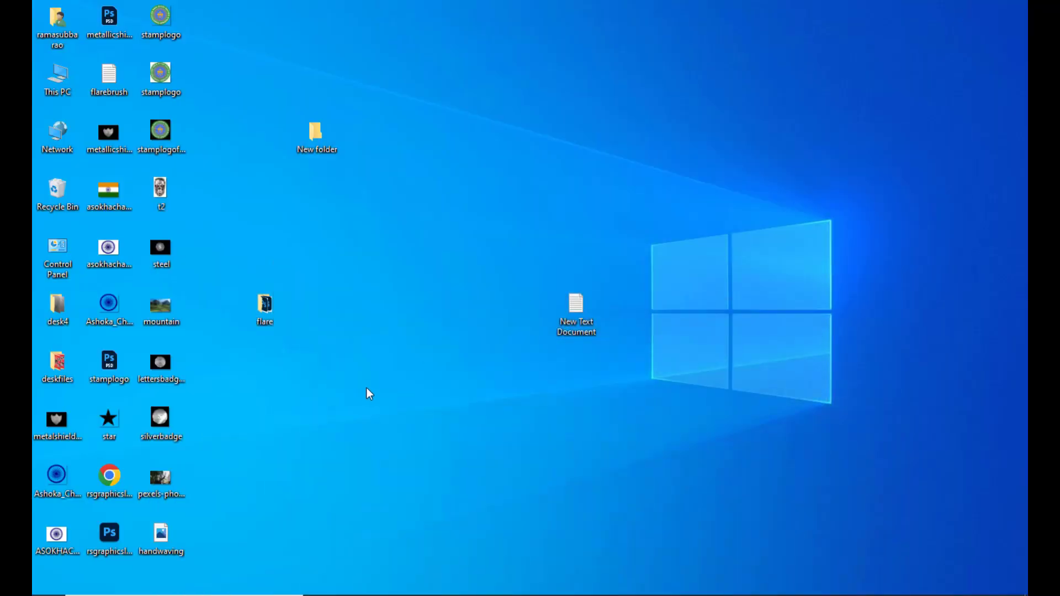
double_click(165, 536)
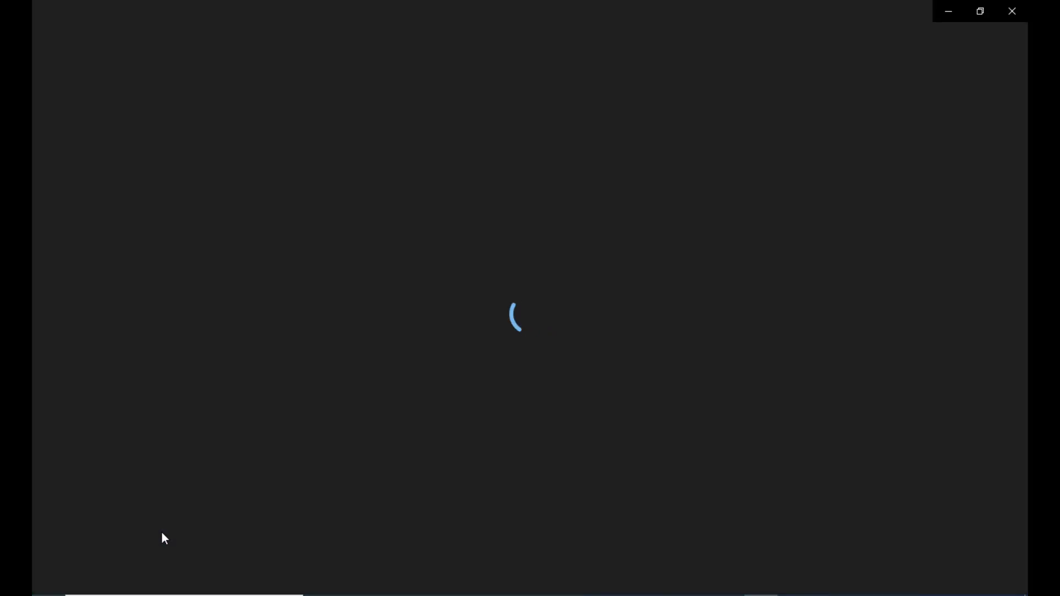